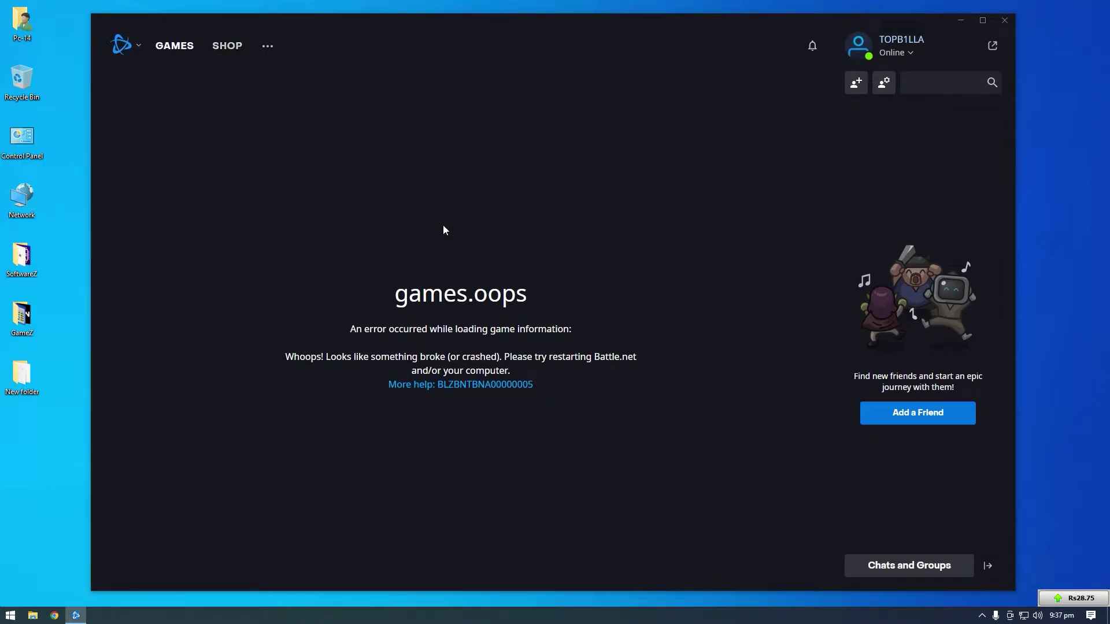
Log out of Battle.net, log back in with the account password, then close the launcher
left_click(897, 54)
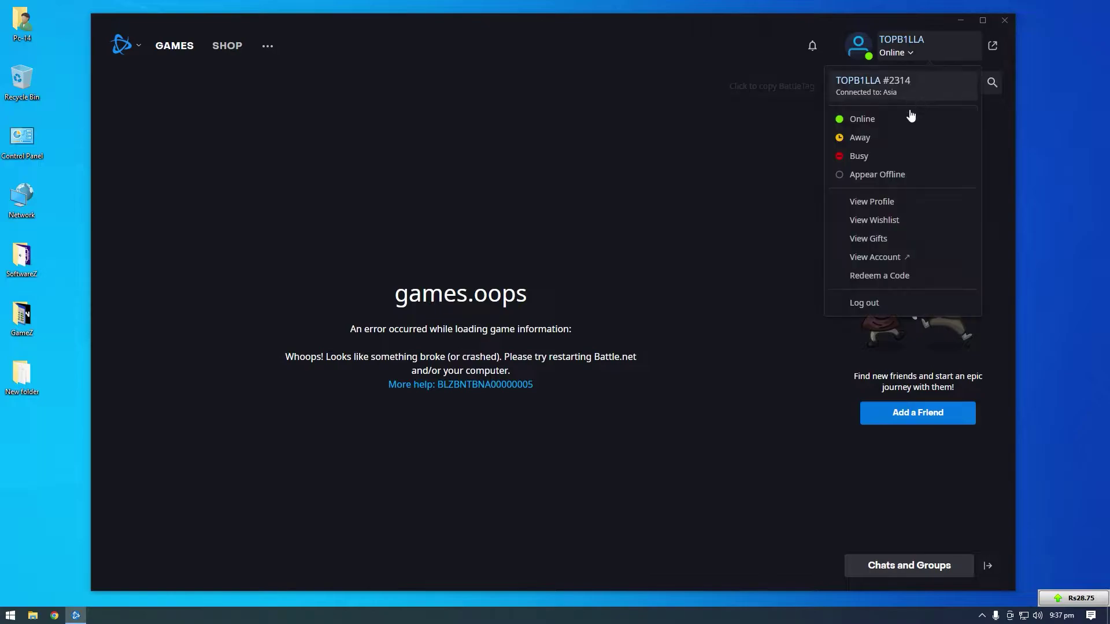
left_click(856, 302)
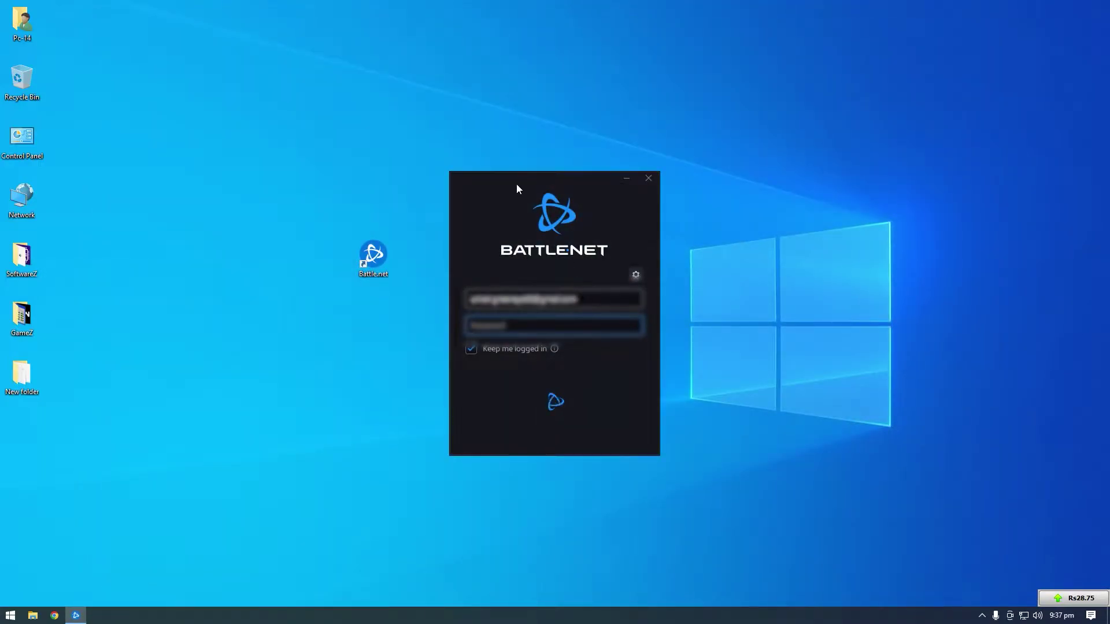
left_click_drag(517, 191, 624, 192)
key("Return")
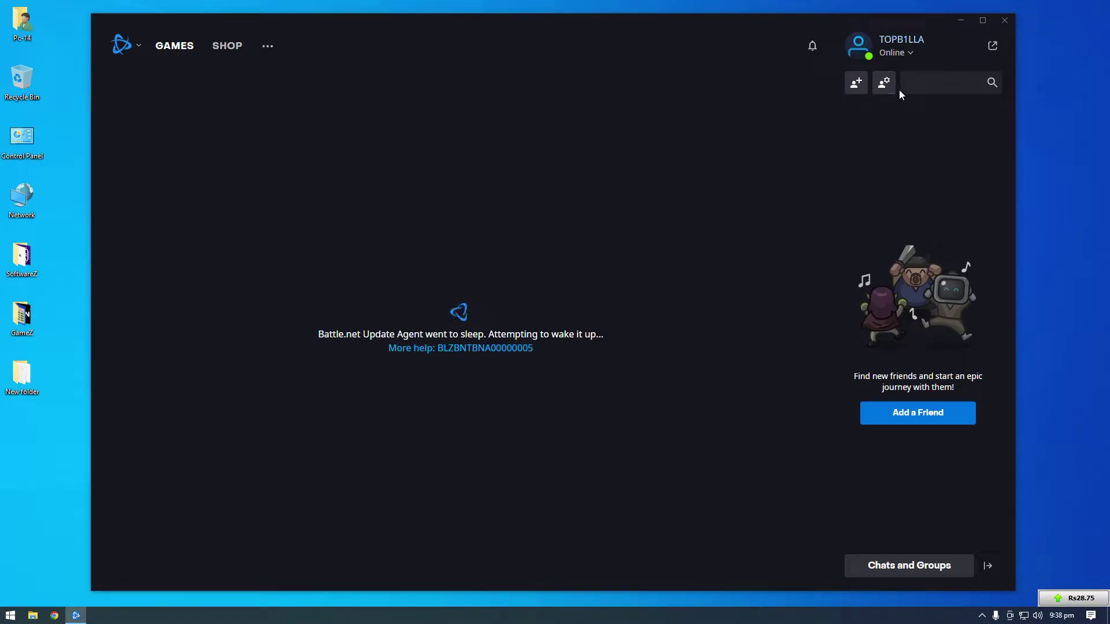
left_click(1004, 22)
Select Battle.net in Programs and Features, attempt the uninstall, and dismiss error BLZBNTBNU00000002
left_click(981, 615)
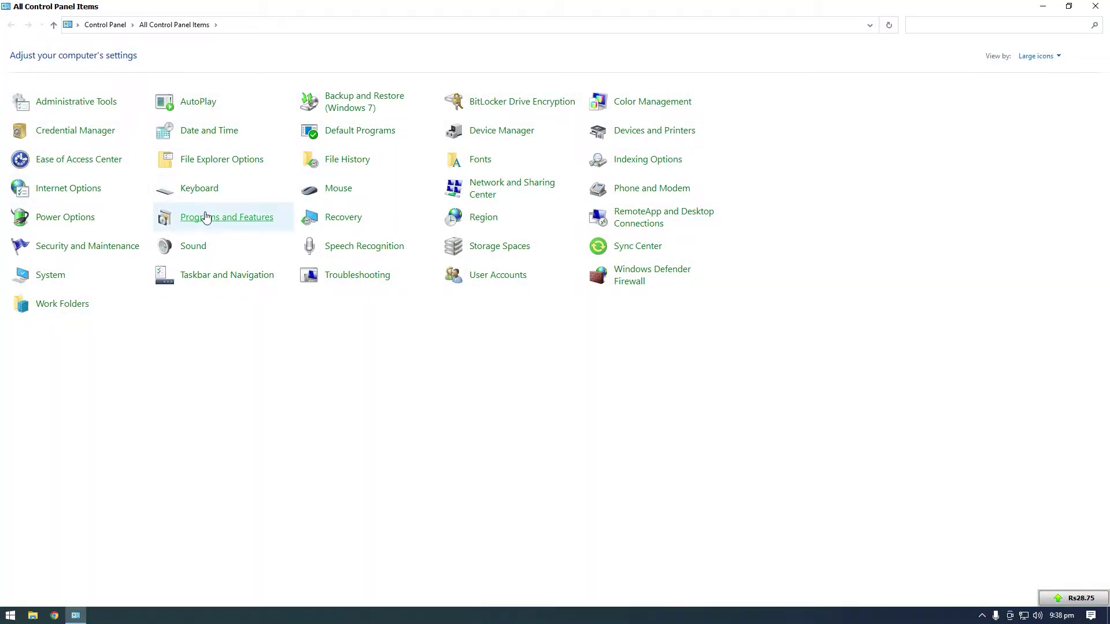
left_click(206, 217)
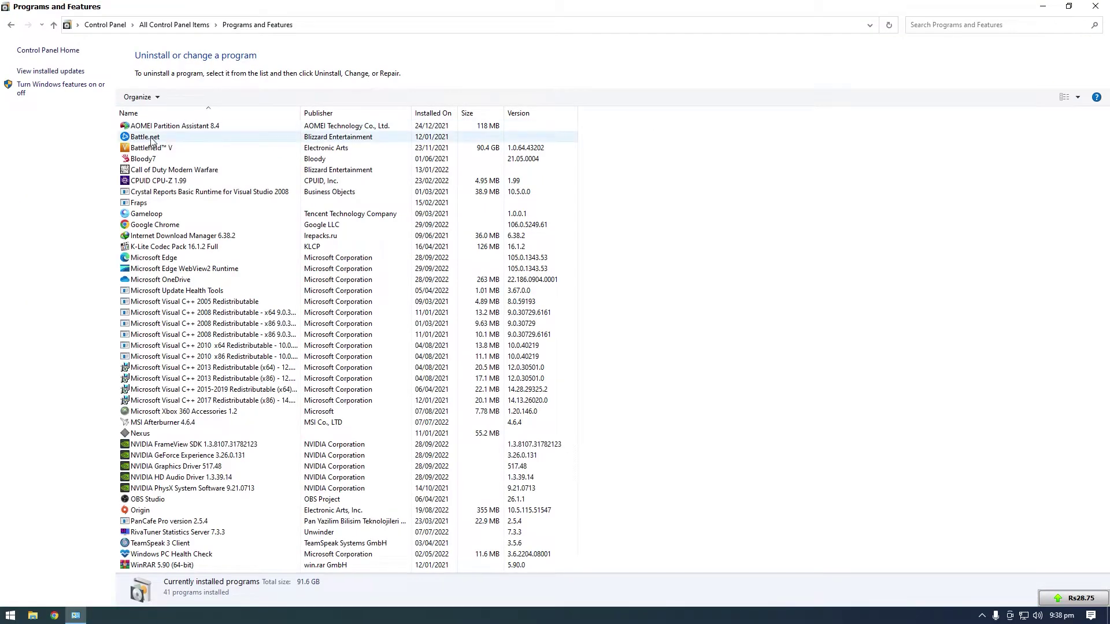
left_click(152, 139)
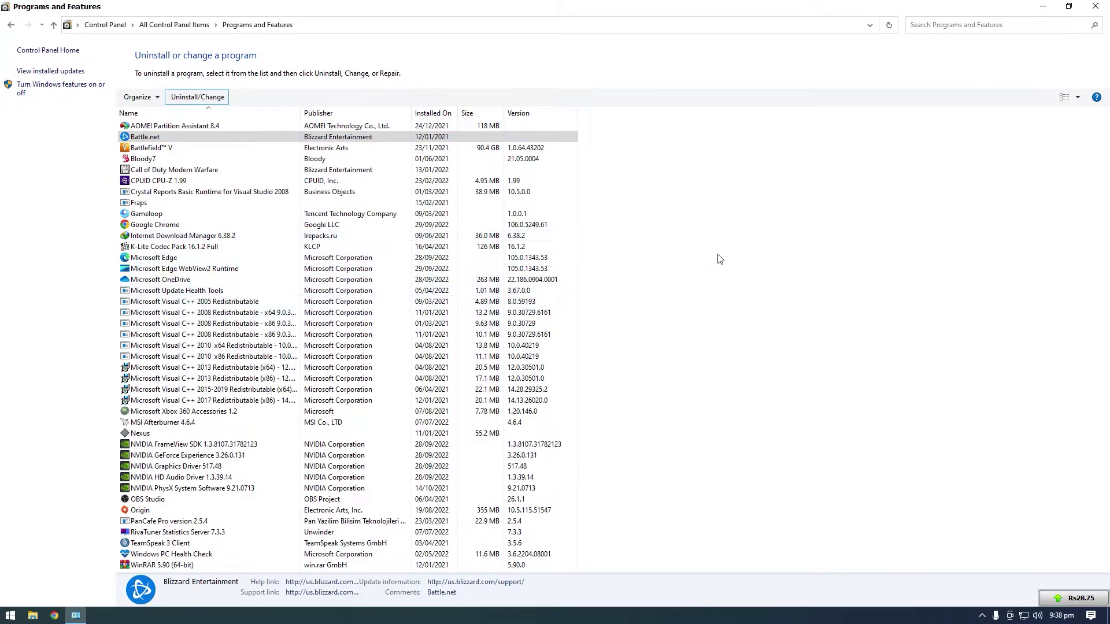
left_click(1041, 6)
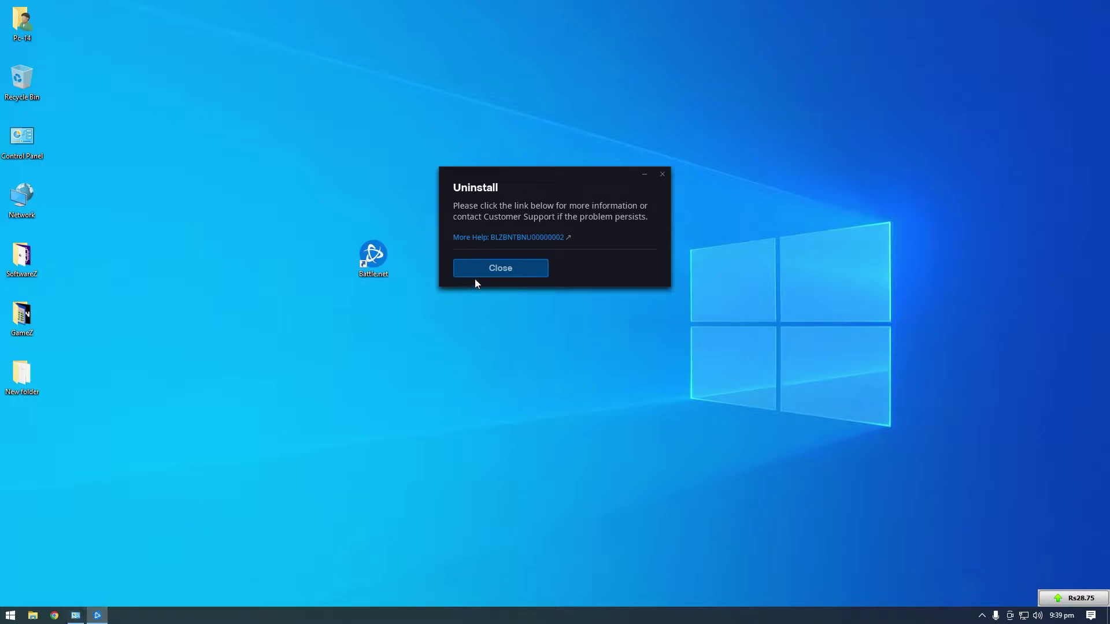
key("Return")
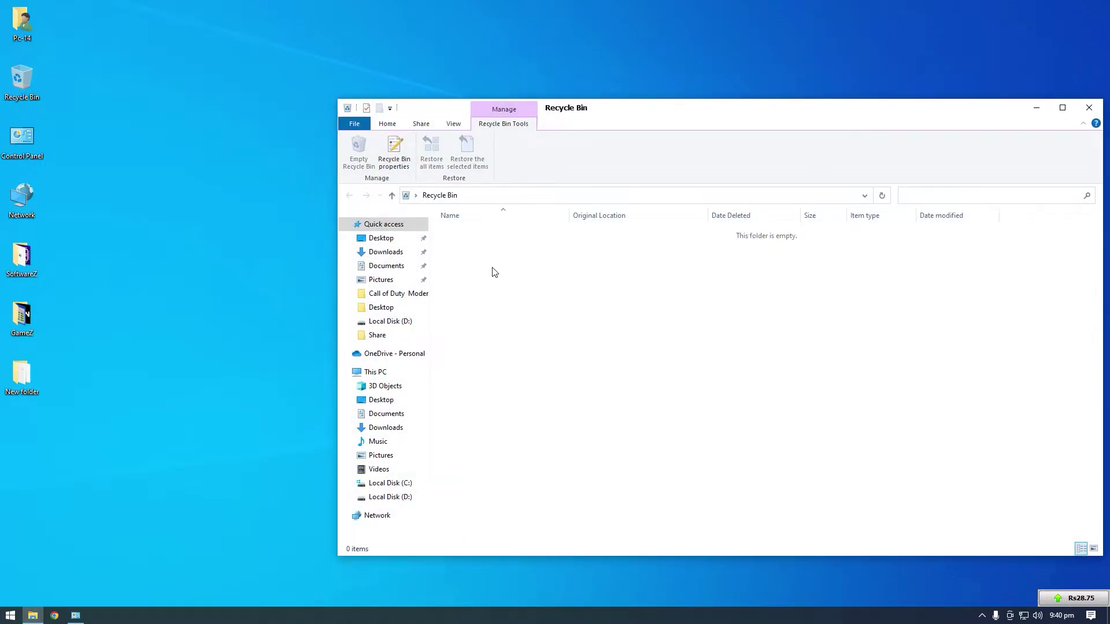
Browse through This PC and Local Disk (C:) to the Program Files (x86) folder
left_click(386, 372)
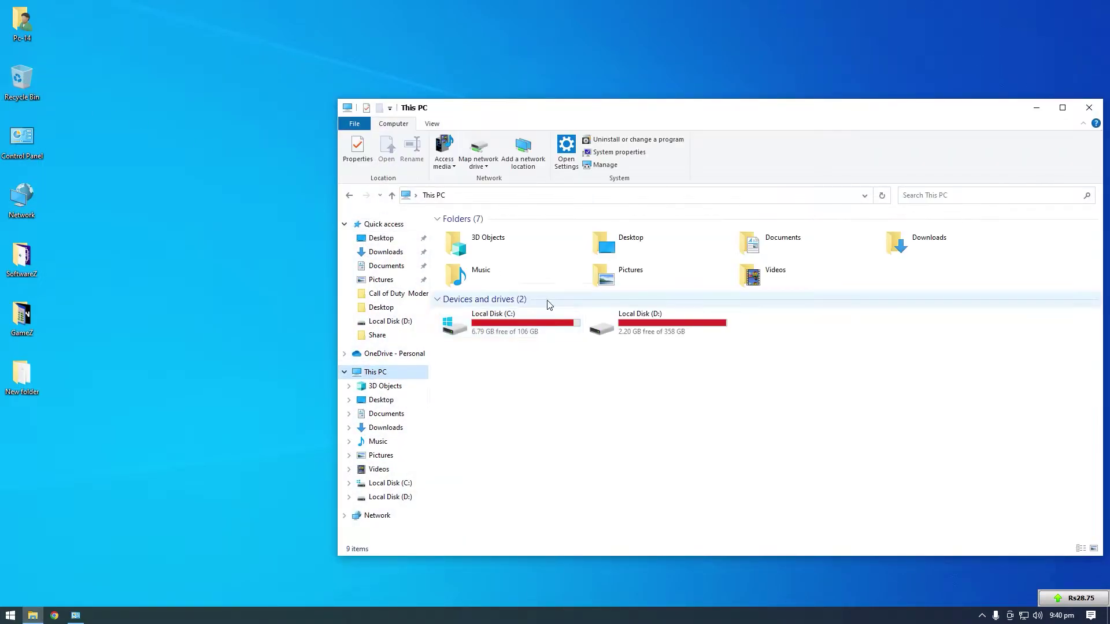
double_click(546, 336)
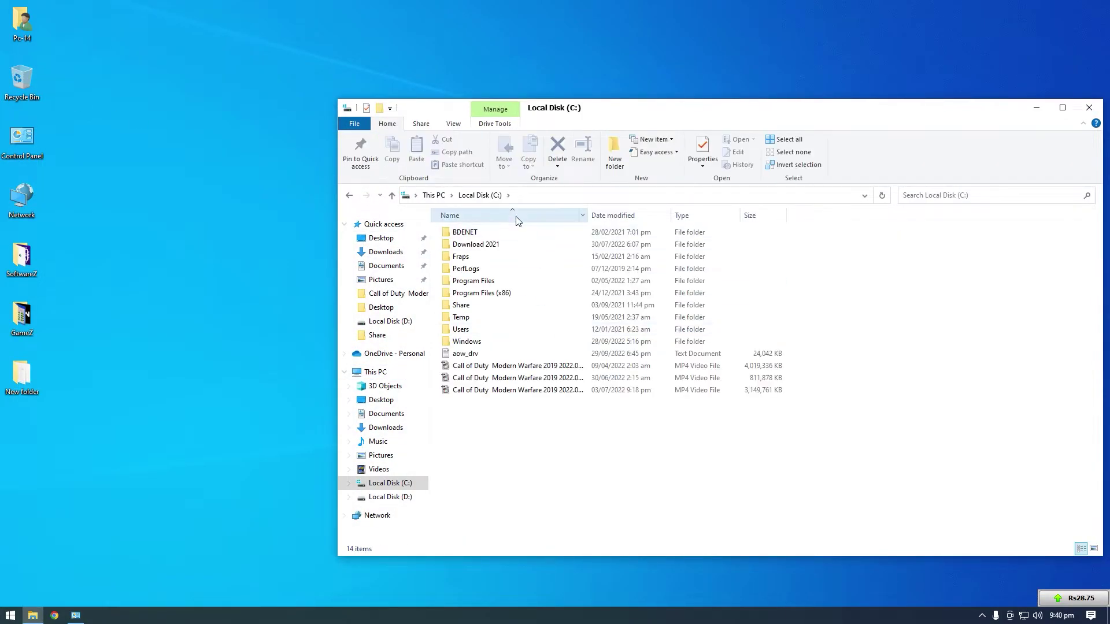
double_click(501, 295)
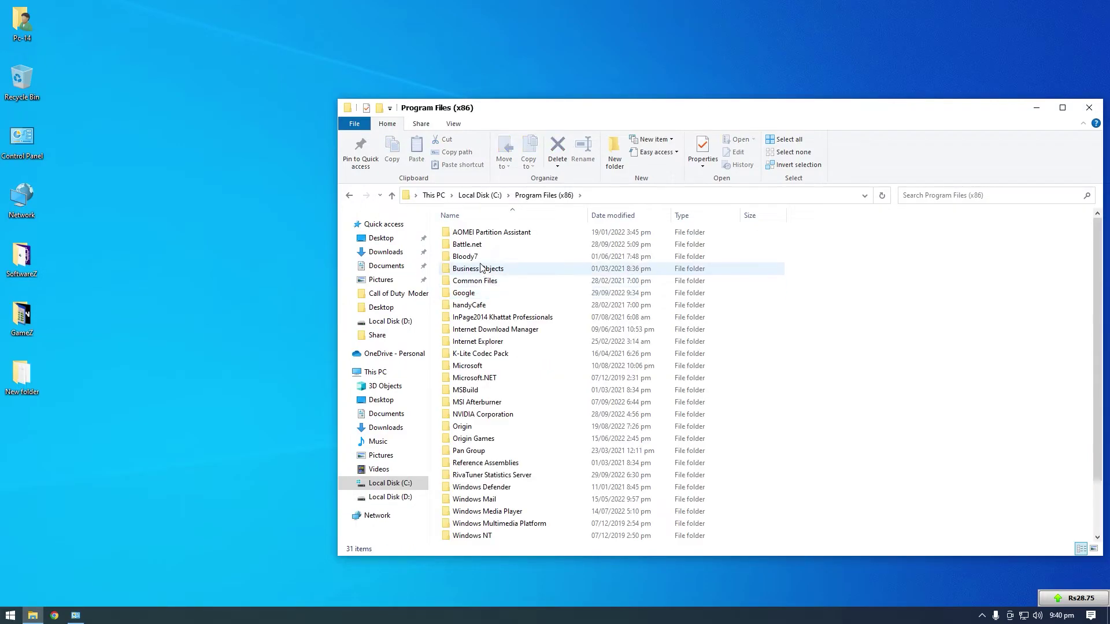
Check the Battle.net folder's properties, then delete the folder
left_click(475, 248)
key("shift+F10")
left_click(509, 526)
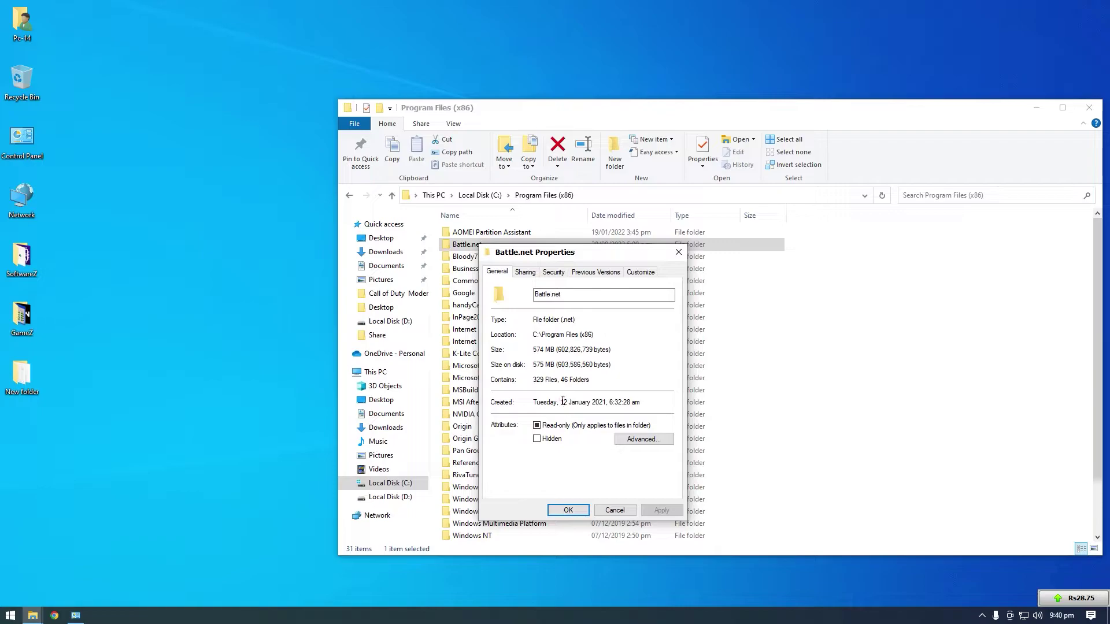
left_click(614, 510)
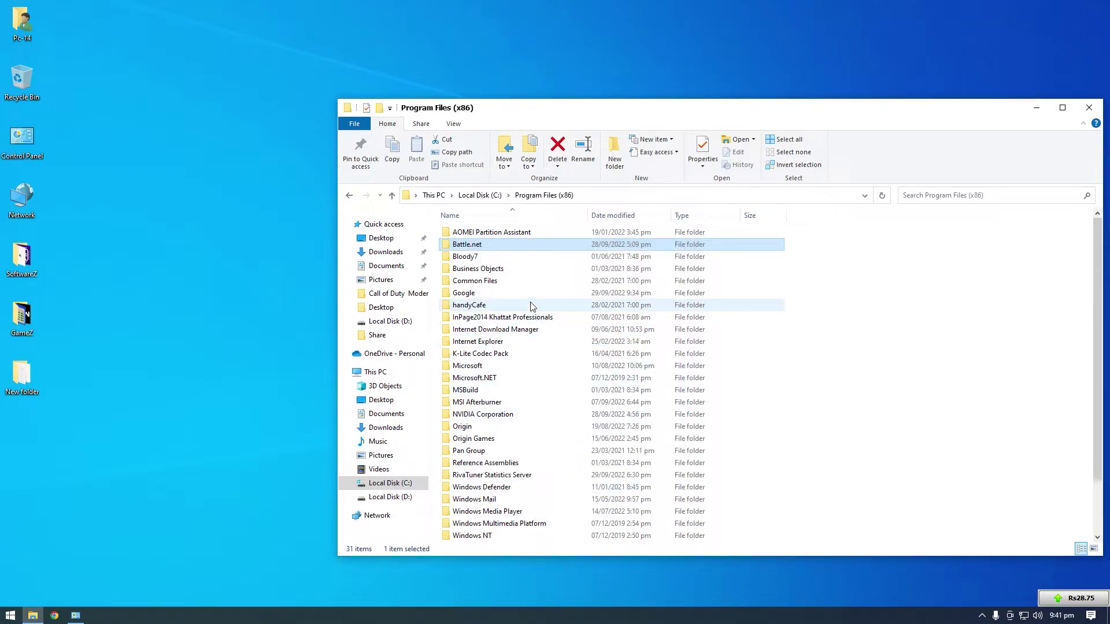
key("Delete")
Permanently delete the Battle.net folder from the Recycle Bin, then close the Recycle Bin
double_click(29, 95)
left_click(148, 135)
right_click(143, 132)
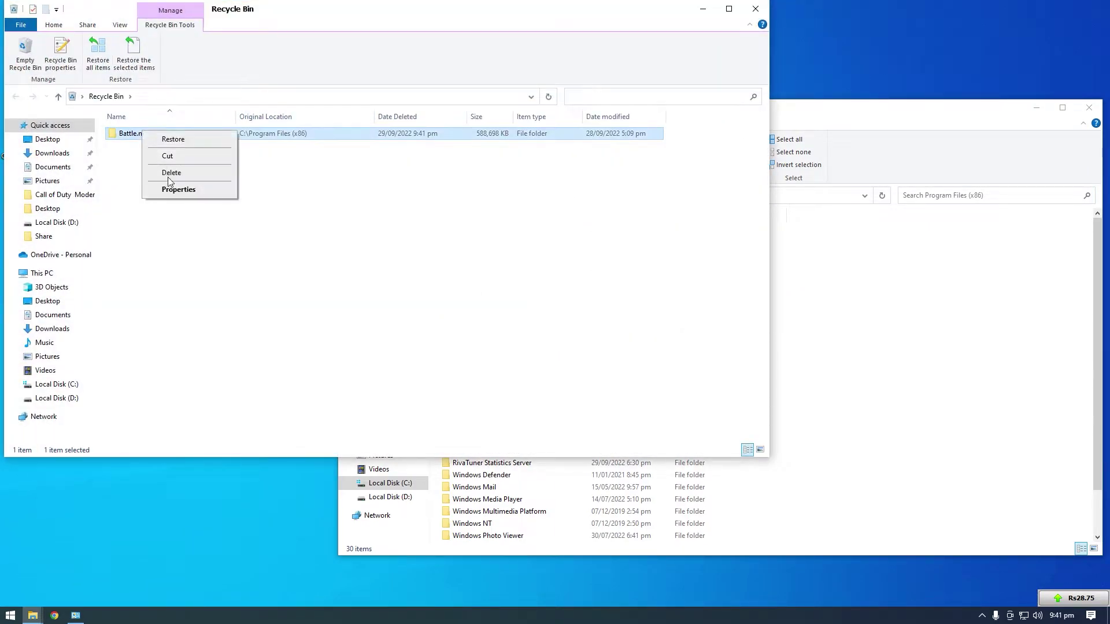
left_click(171, 174)
left_click(574, 355)
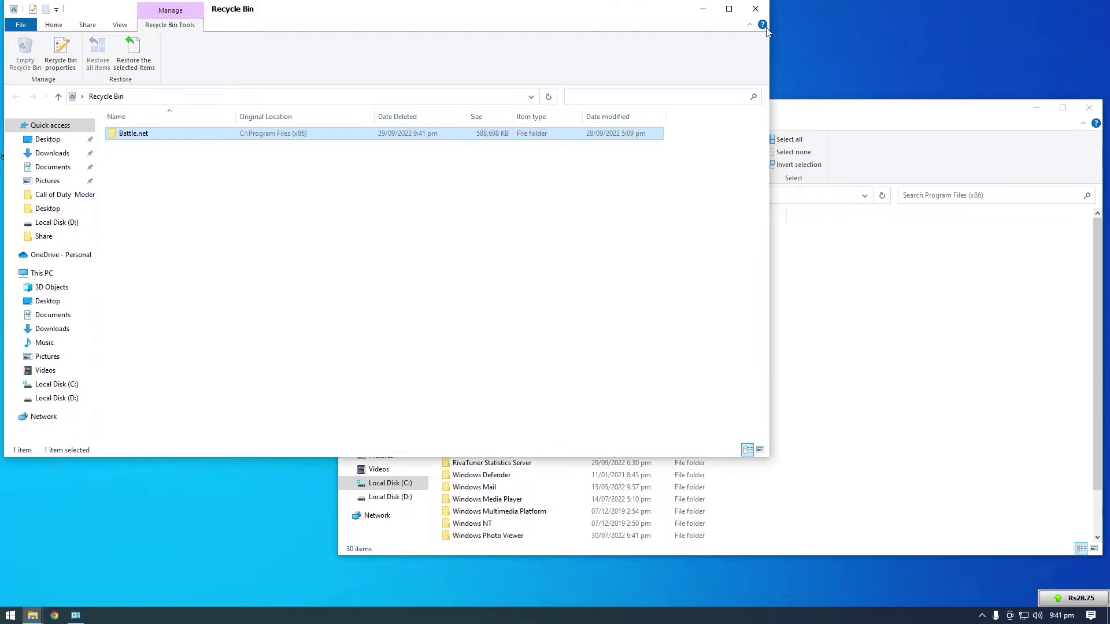
left_click(756, 9)
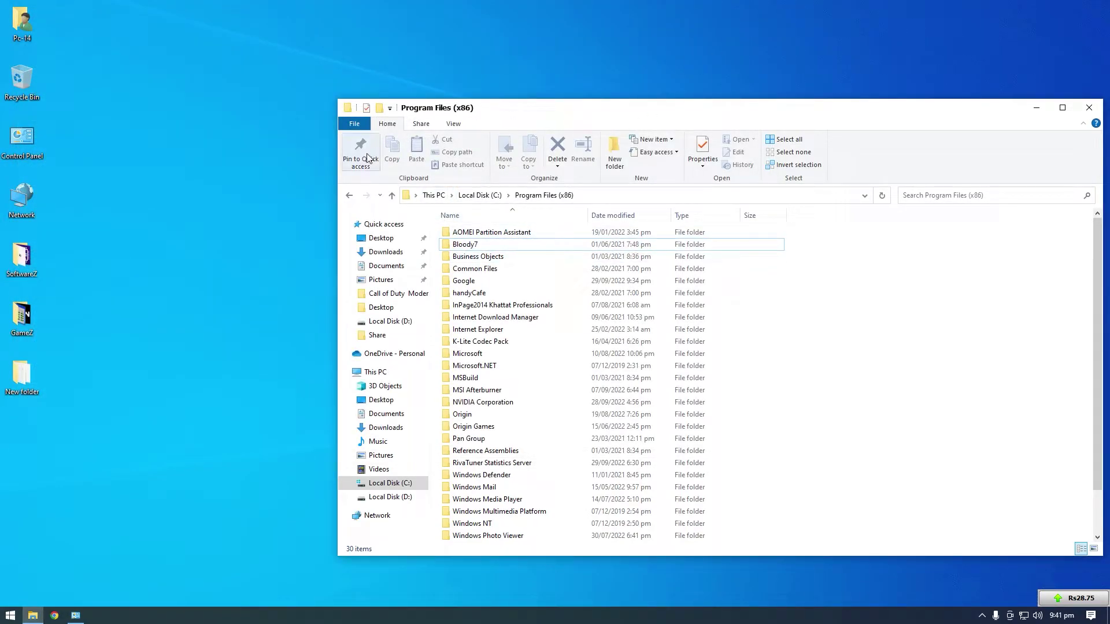
Go up to Local Disk (C:) and turn on Hidden items in the View options
left_click(393, 195)
left_click_drag(543, 113, 449, 70)
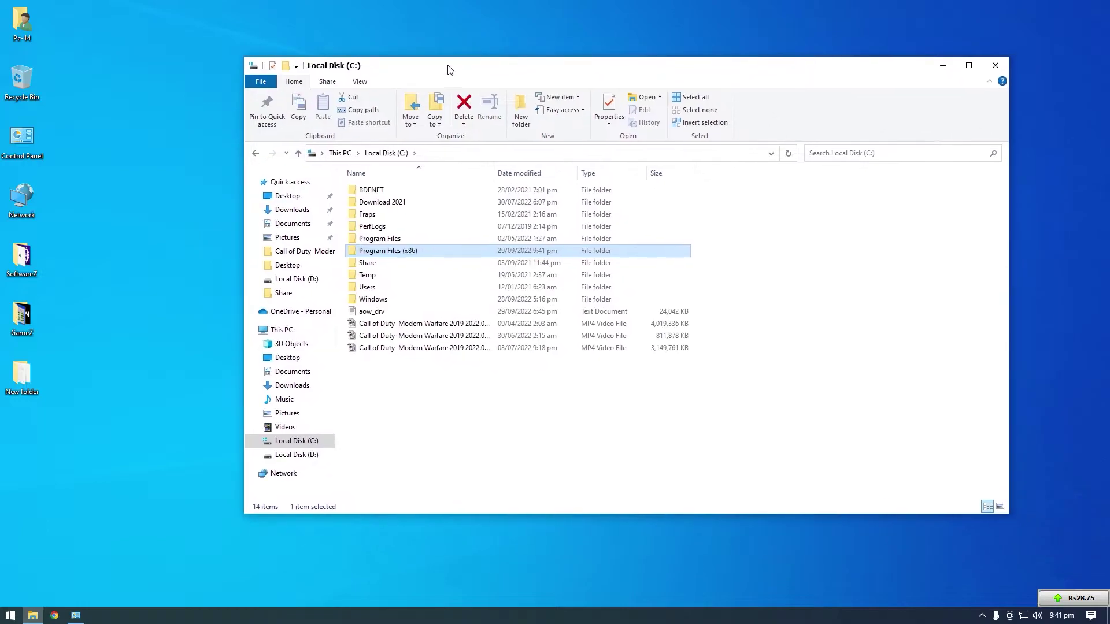
left_click(359, 82)
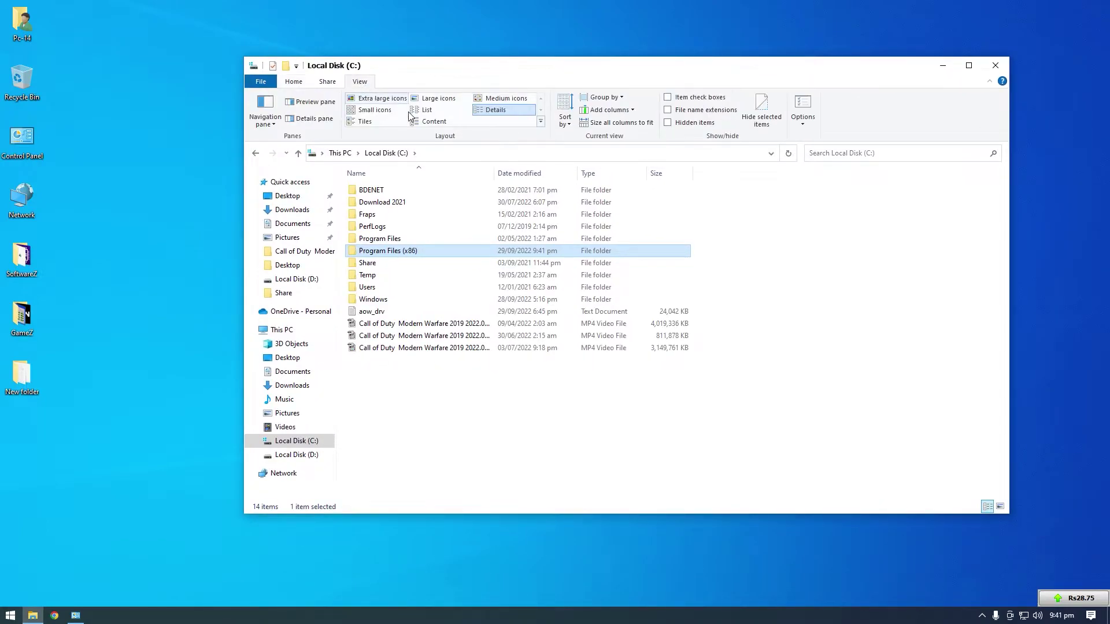
left_click(678, 123)
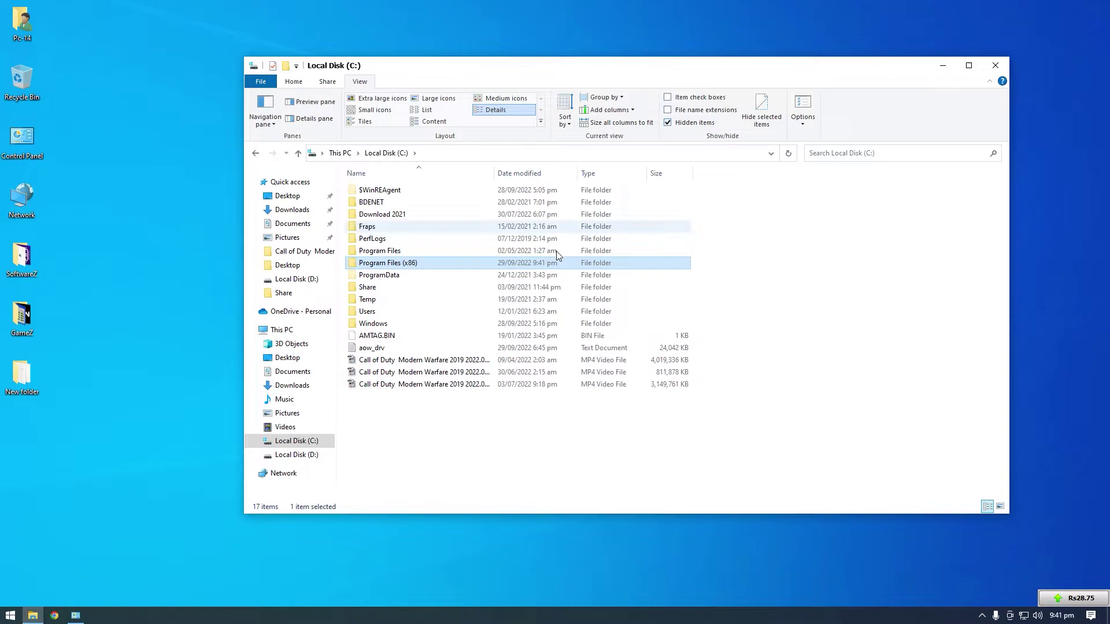
In ProgramData, delete the Battle.net, Battle.net_components and Blizzard Entertainment folders
double_click(390, 278)
left_click(397, 202)
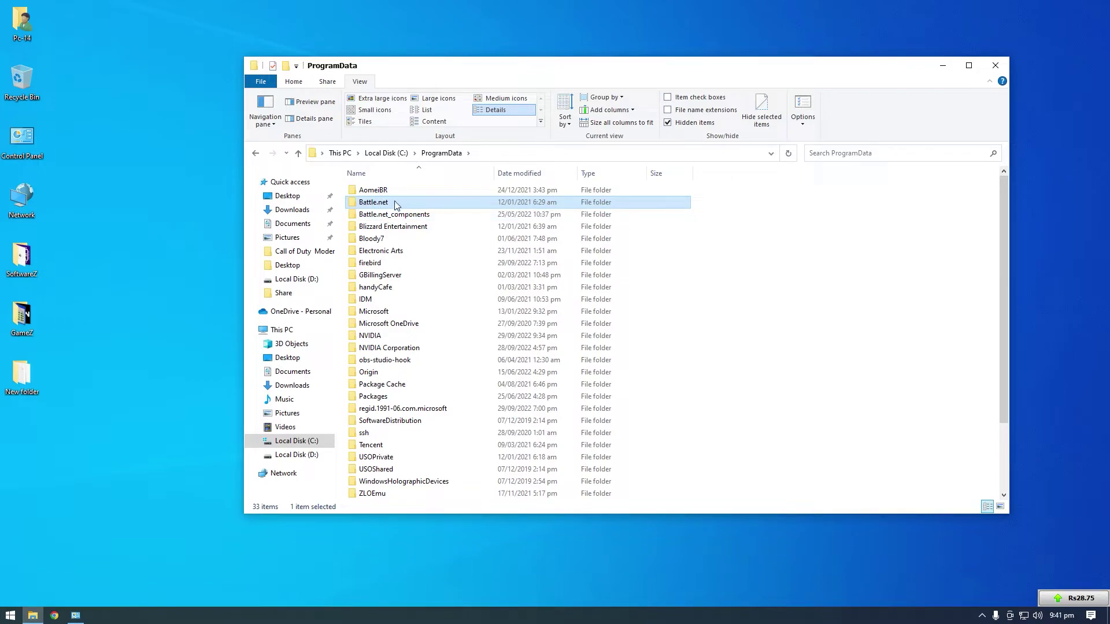
right_click(395, 201)
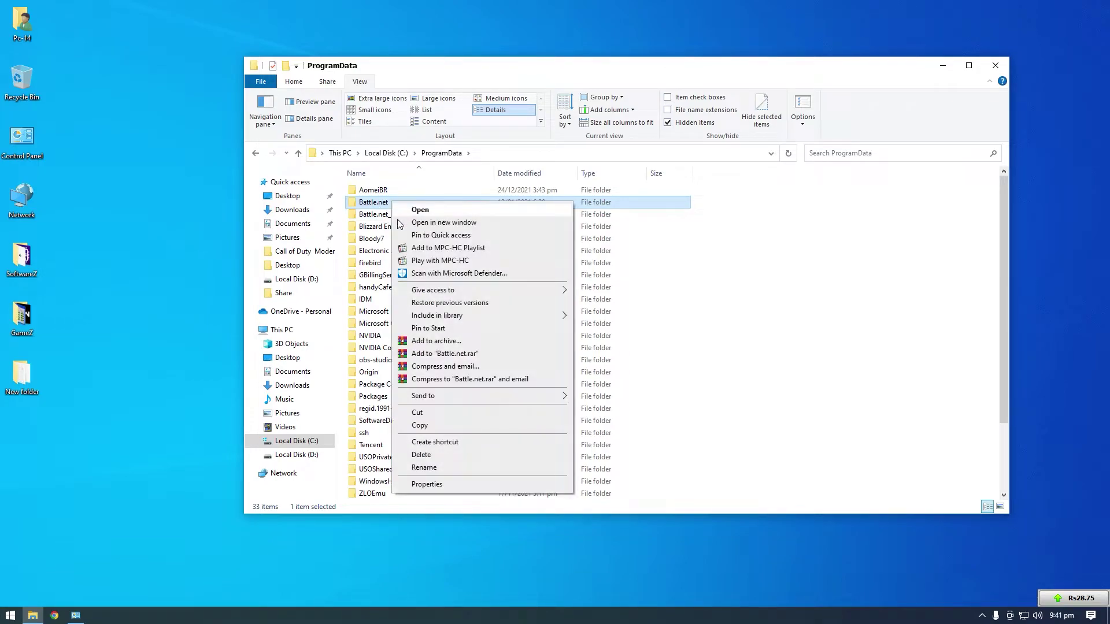
left_click(429, 456)
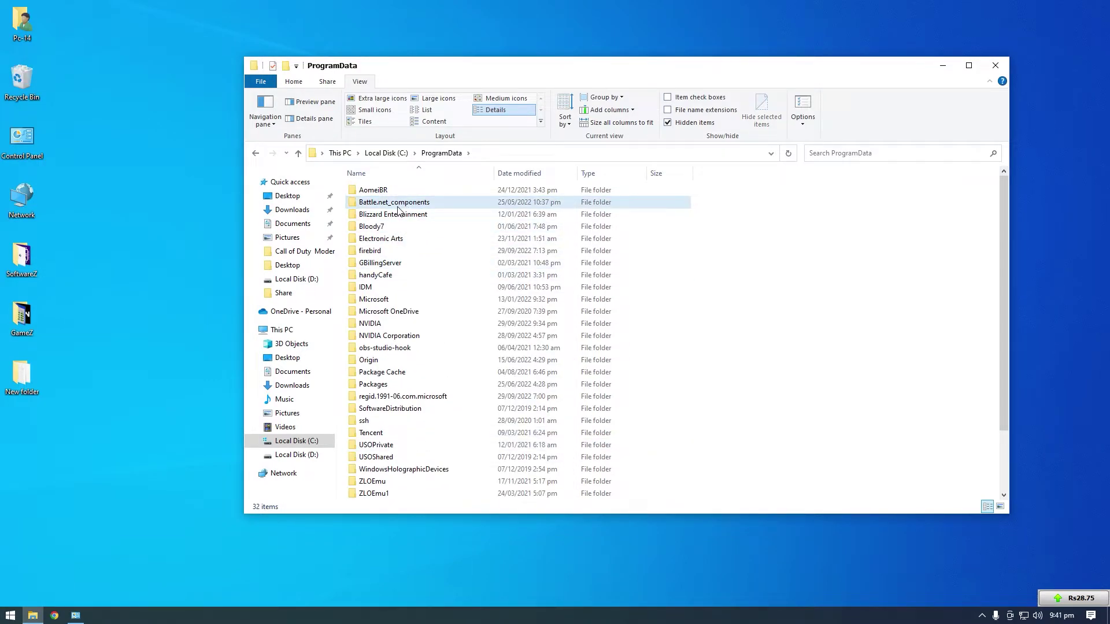
right_click(401, 204)
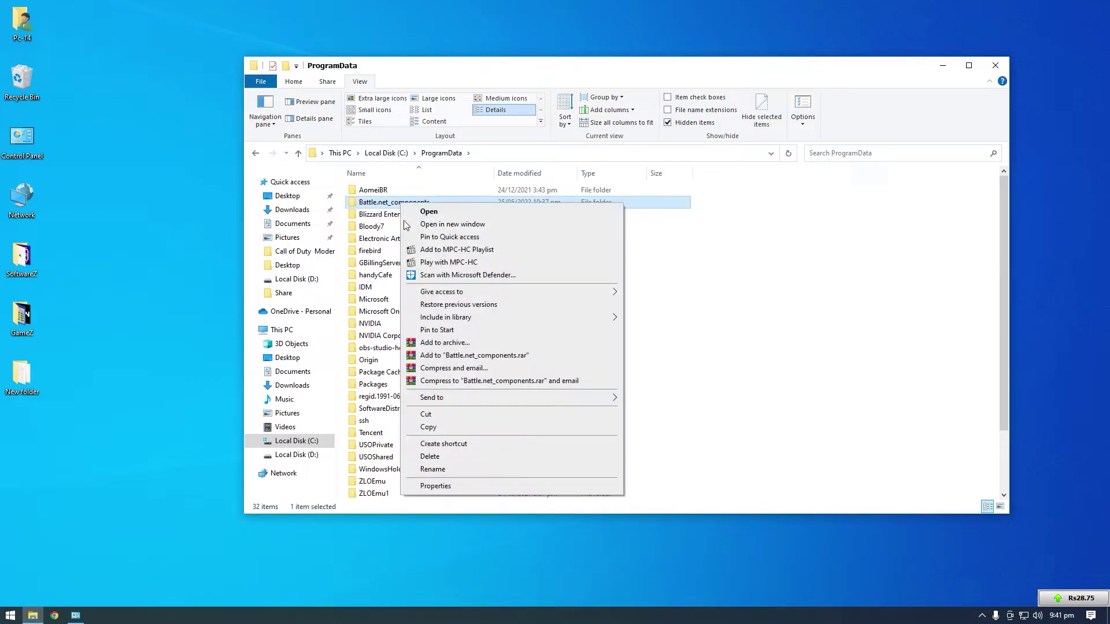
left_click(449, 458)
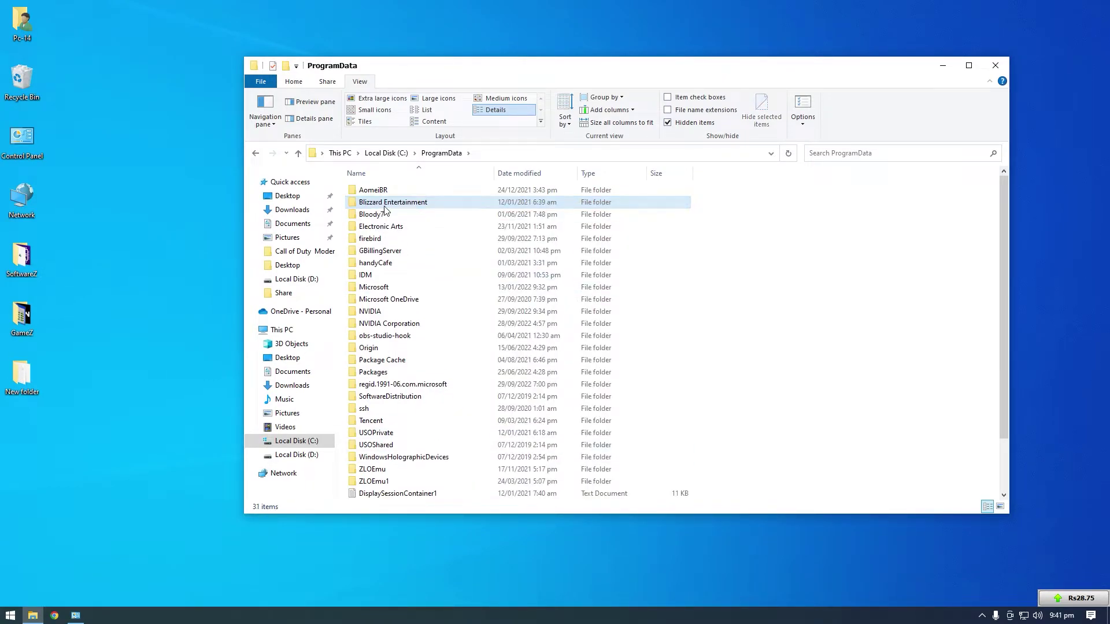
right_click(396, 207)
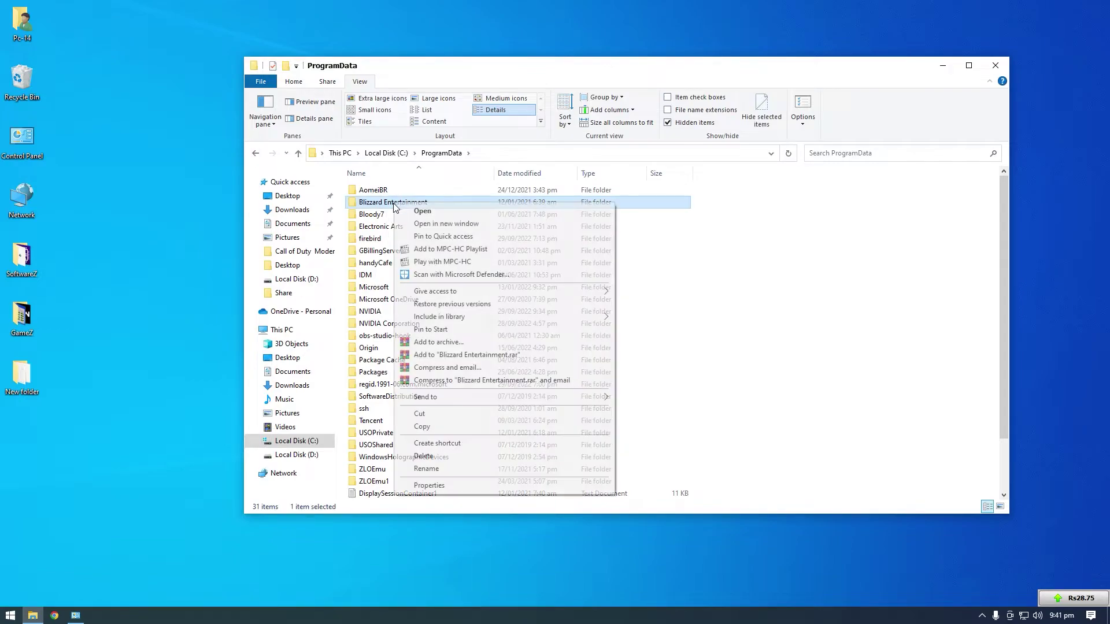
left_click(428, 458)
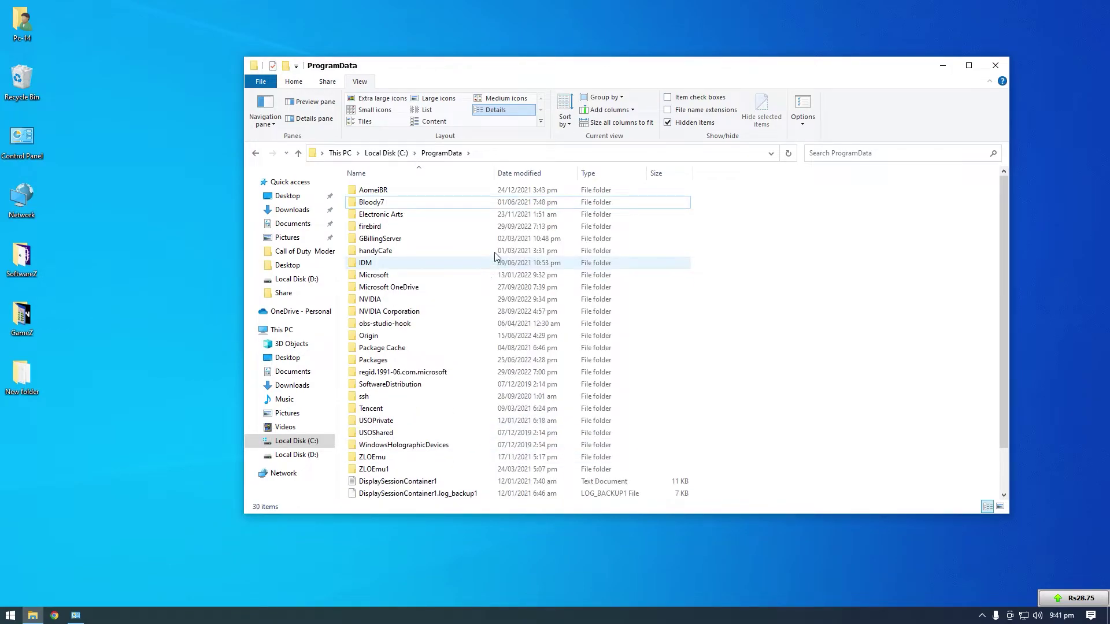
Purge the three deleted Battle.net and Blizzard folders from the Recycle Bin, then close it
left_click(995, 65)
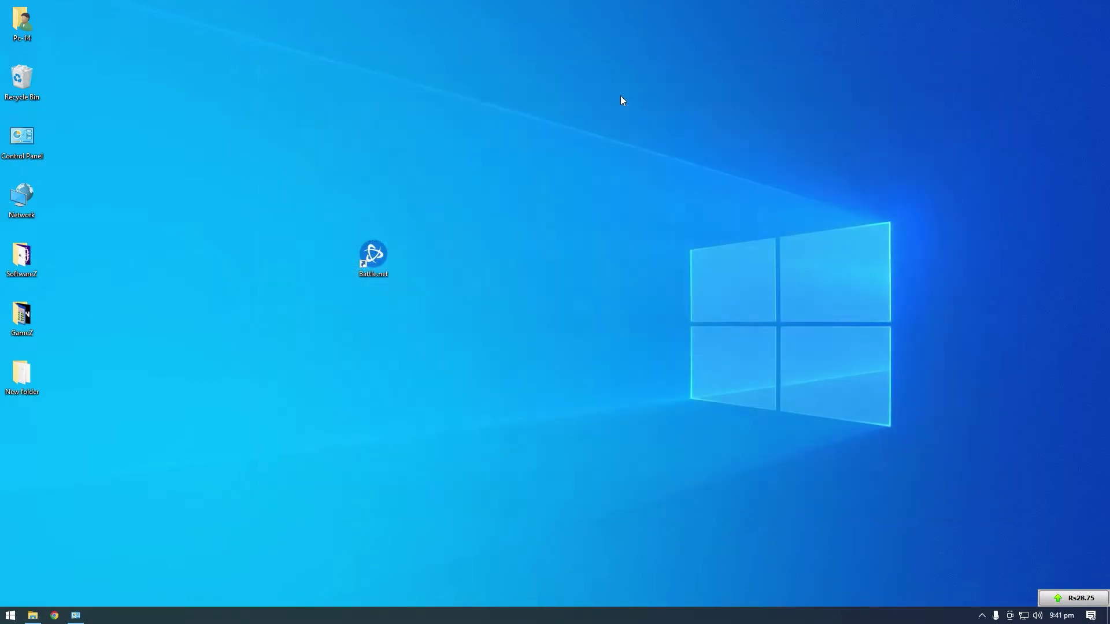
double_click(21, 78)
left_click_drag(432, 300, 399, 191)
right_click(393, 206)
left_click(431, 244)
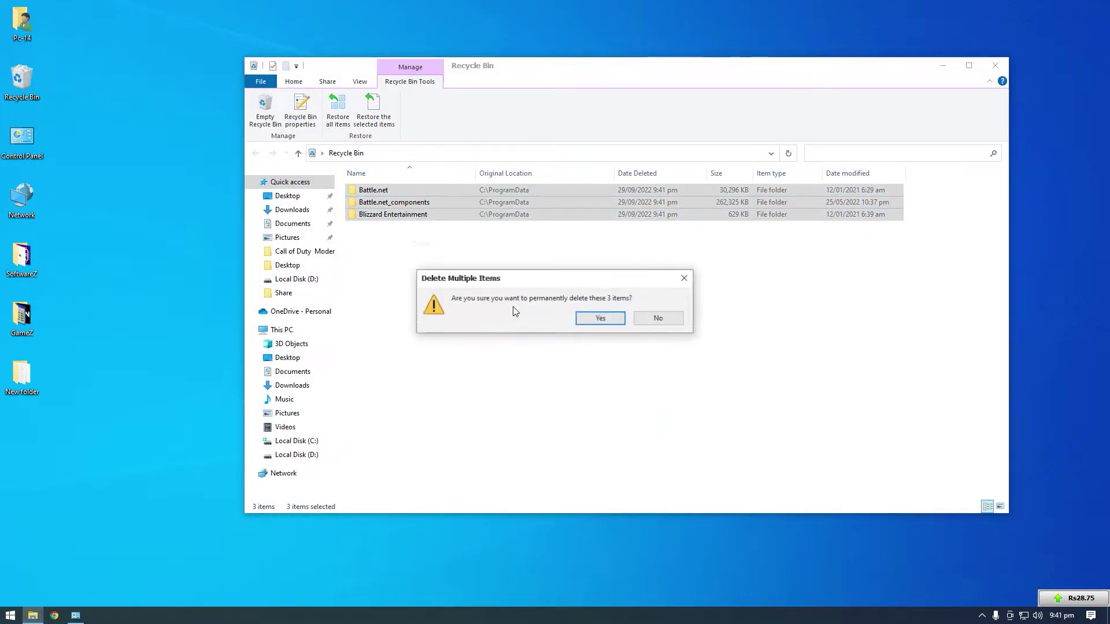
left_click(597, 317)
left_click(995, 65)
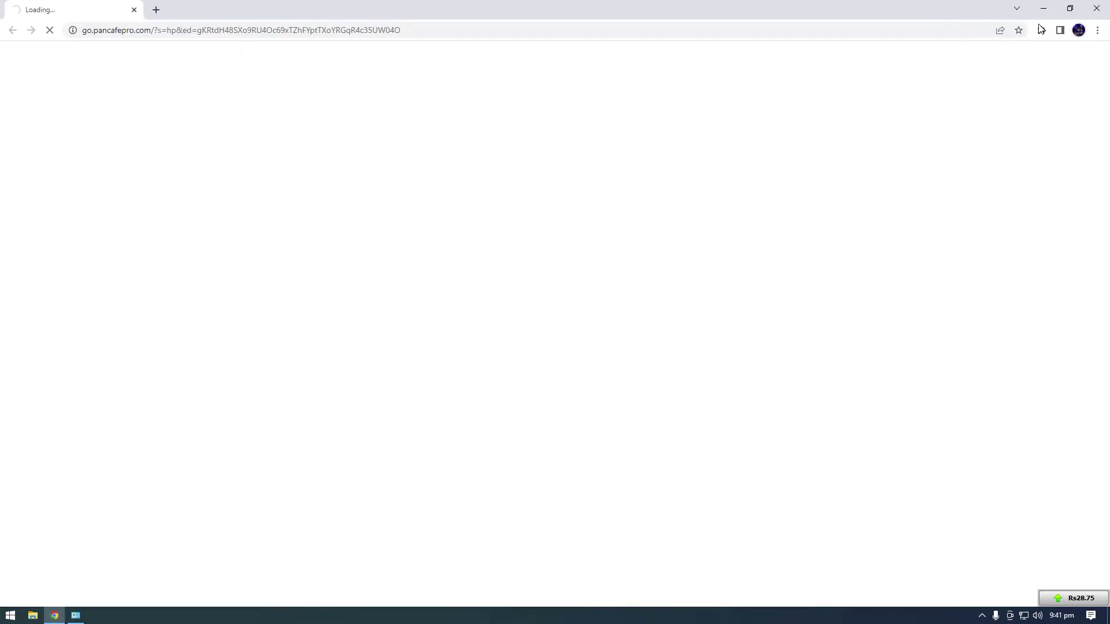
Go to battle.net in Chrome, dismiss two notifications, and download the Battle.net desktop app
left_click(942, 30)
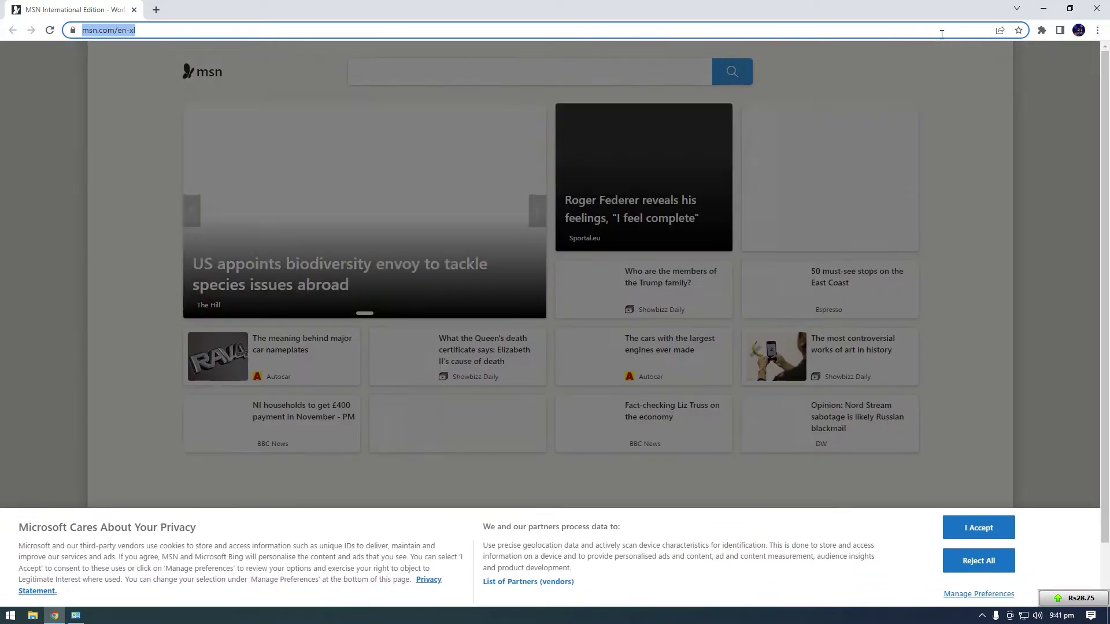
type("battle")
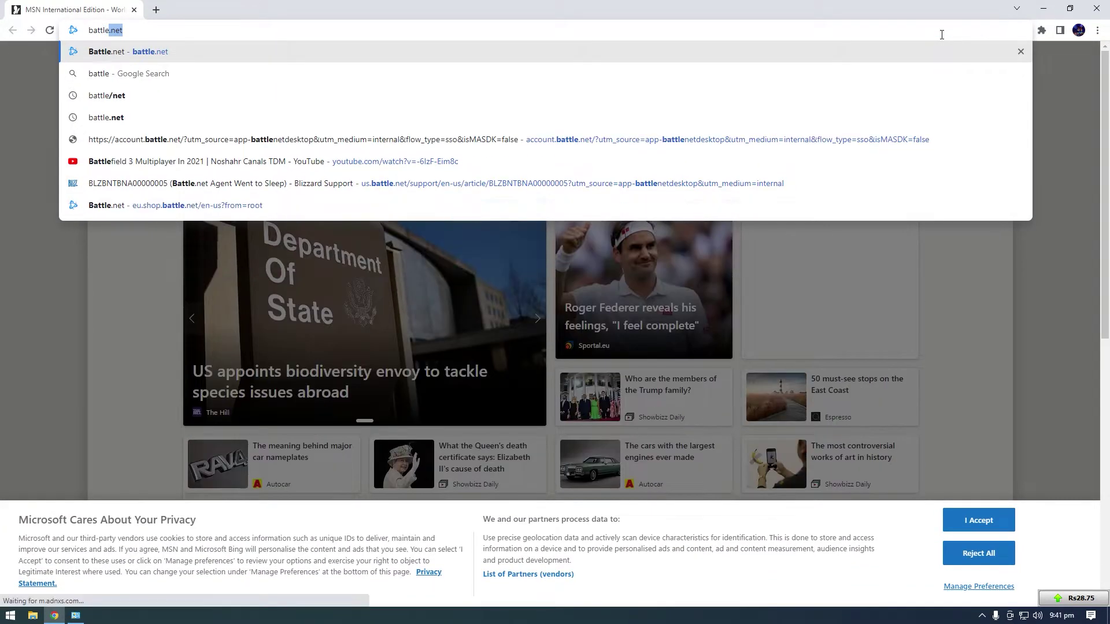
type(".net")
key("Return")
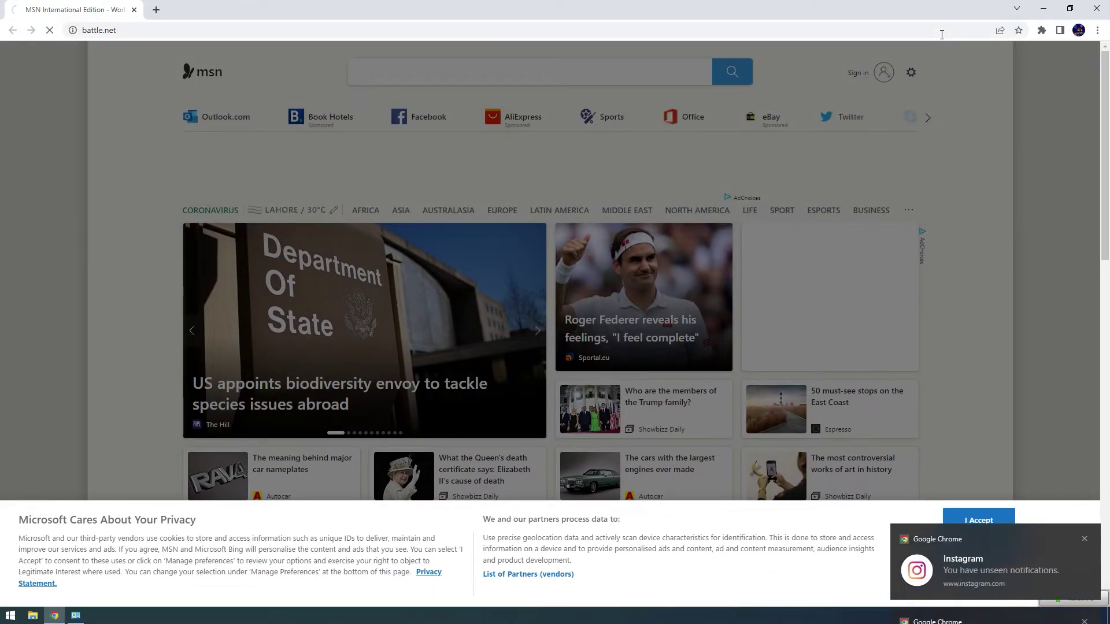
left_click(1084, 416)
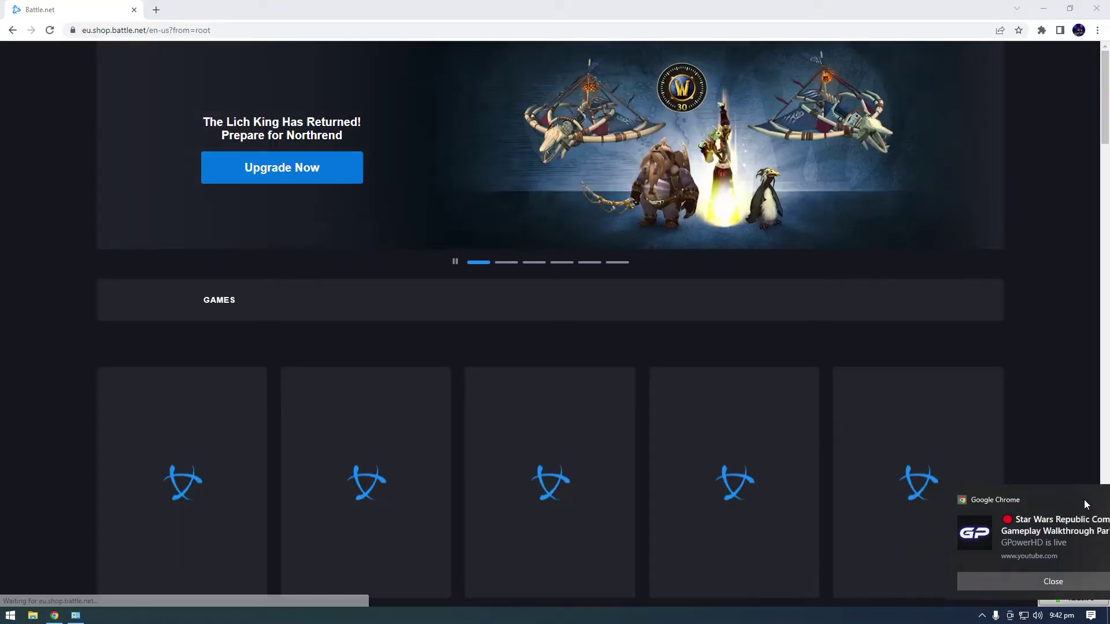
left_click(1084, 501)
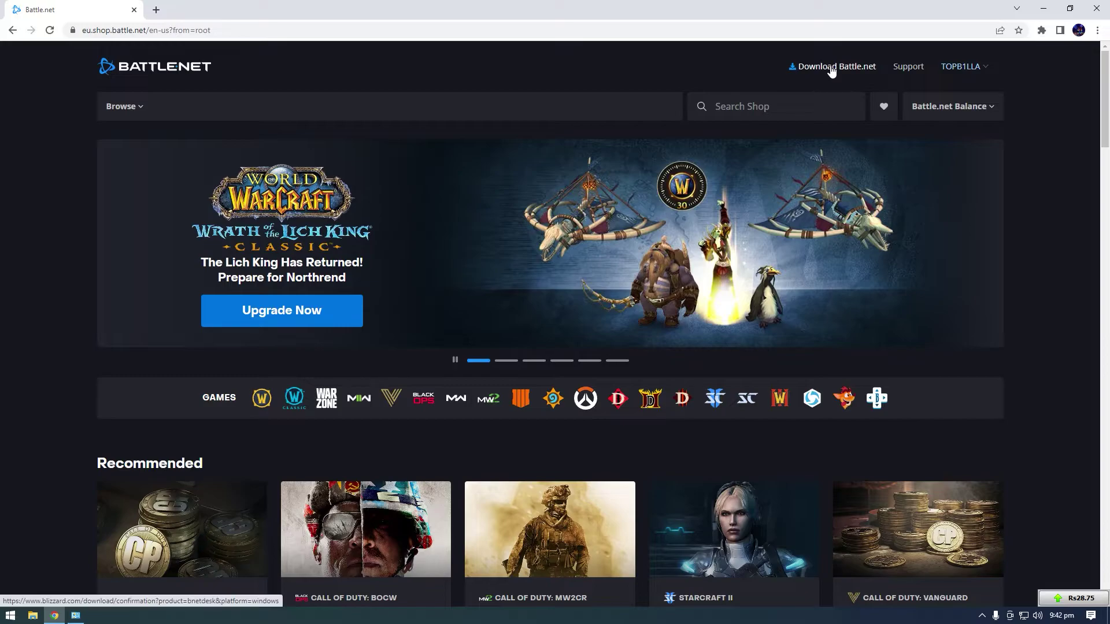
left_click(832, 68)
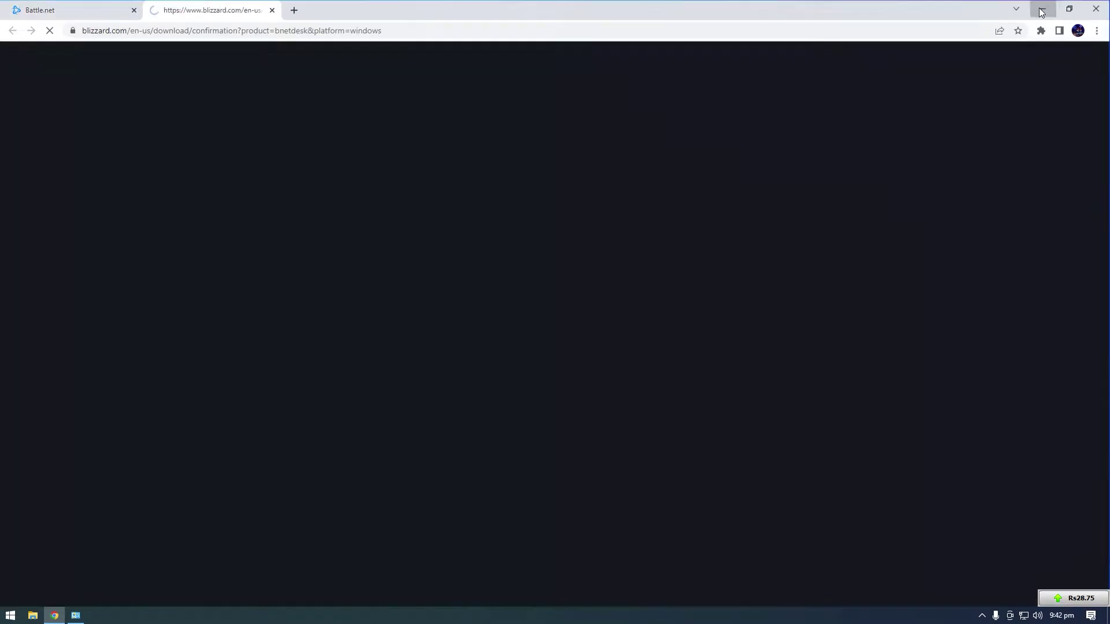
Delete the broken Battle.net desktop shortcut and close the old Programs and Features window
left_click(1043, 8)
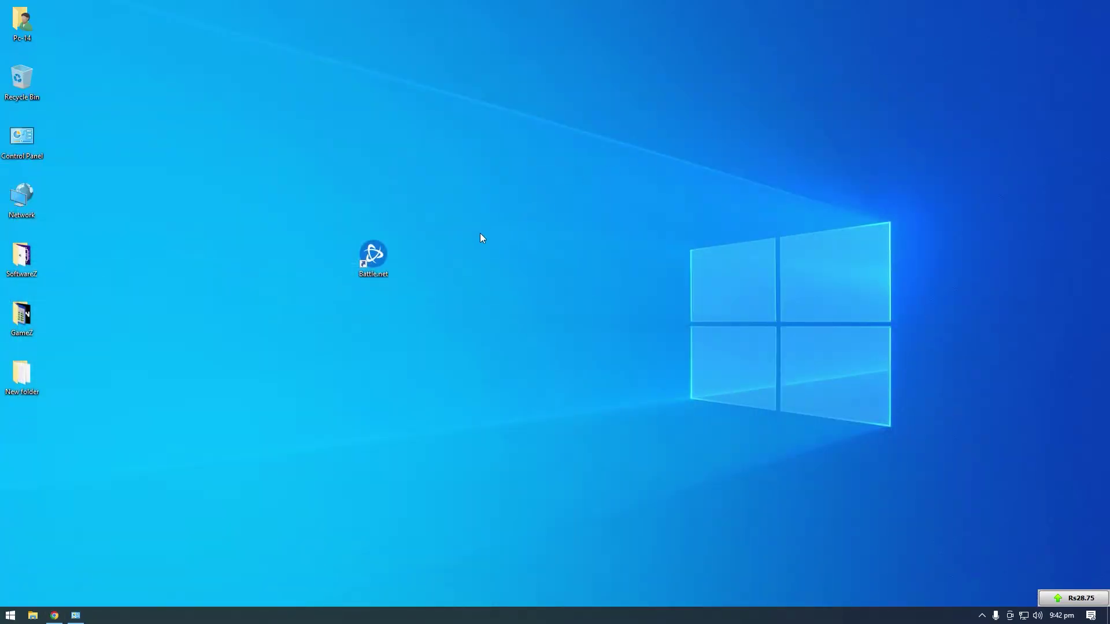
double_click(371, 261)
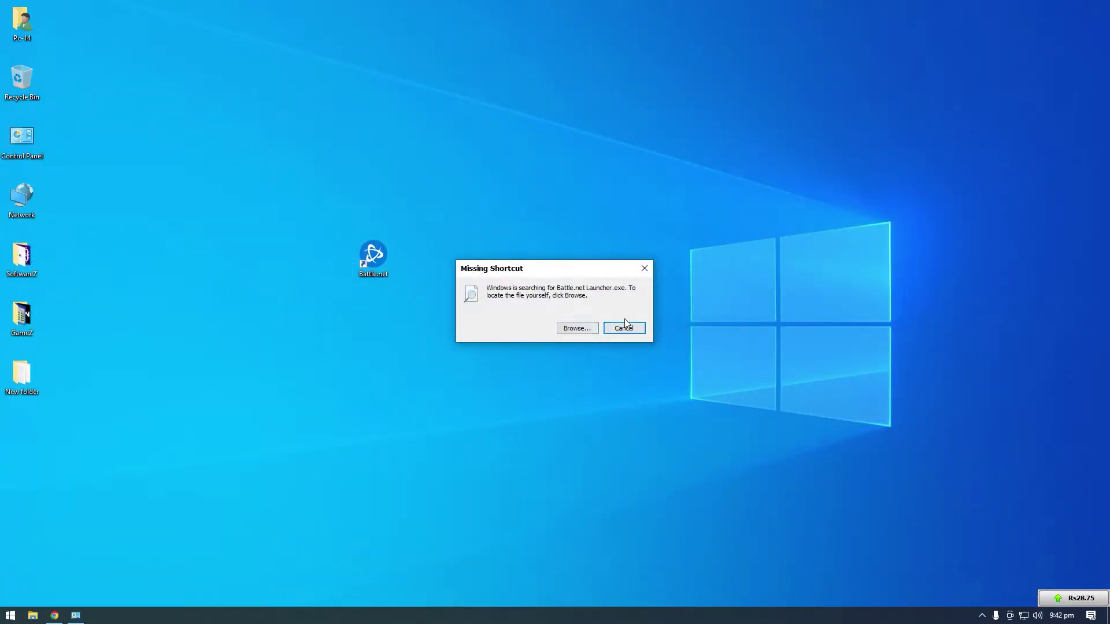
key("Delete")
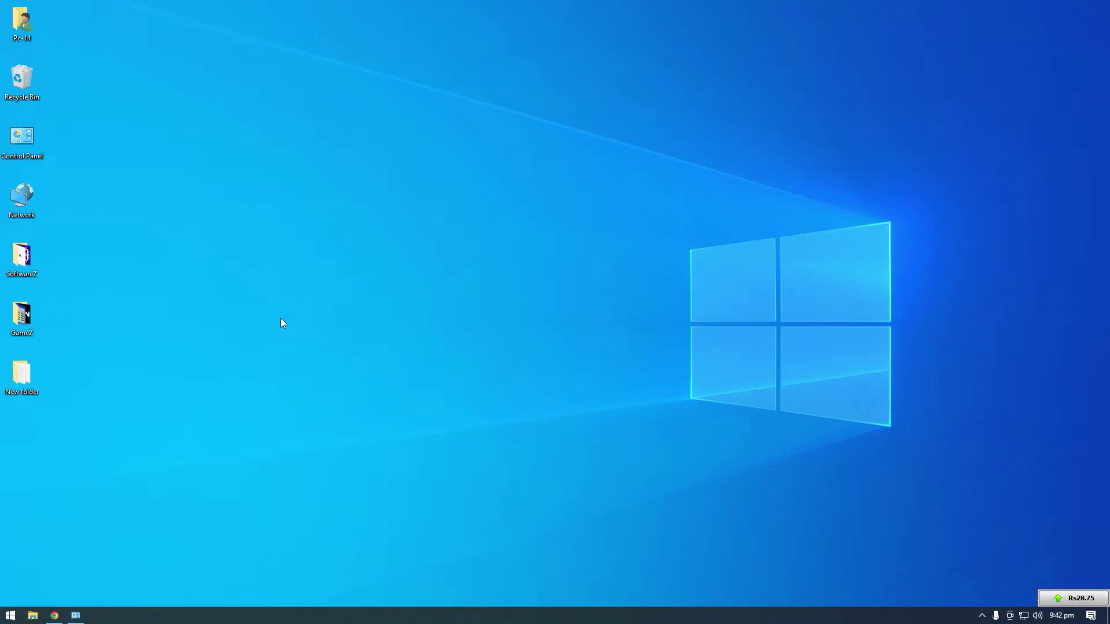
left_click(75, 615)
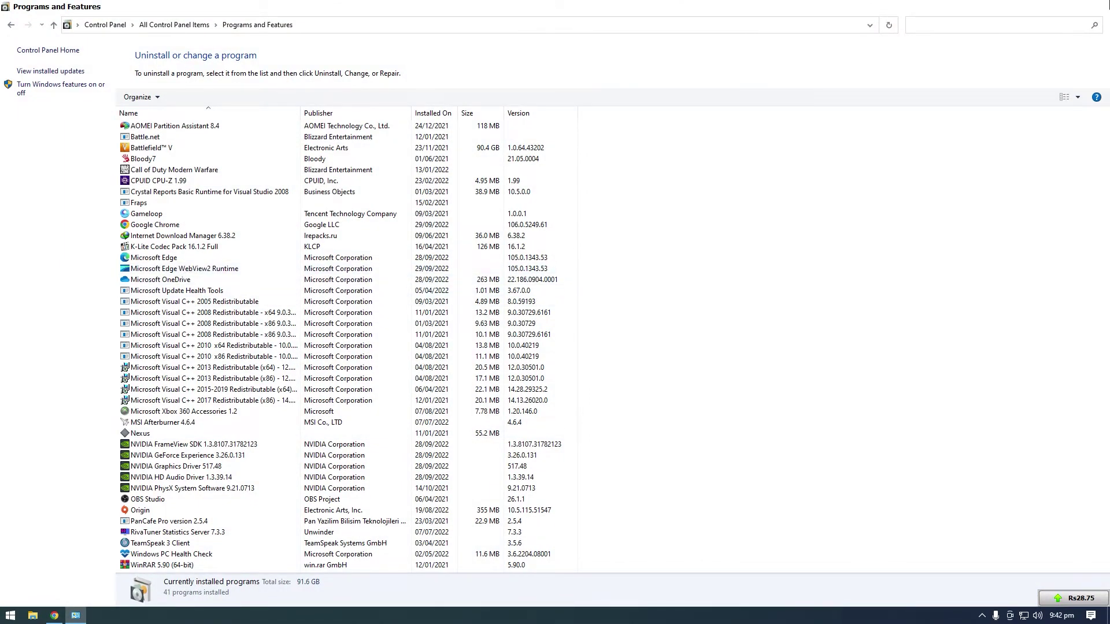
left_click(1096, 7)
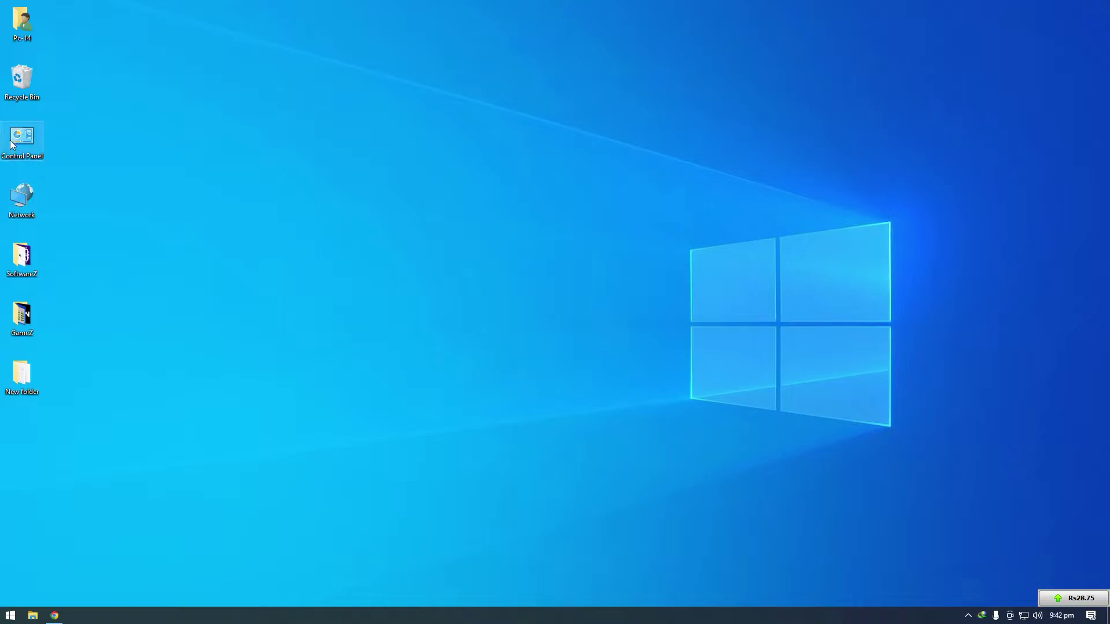
Confirm the installer download and remove the leftover Battle.net entry from Programs and Features
double_click(30, 134)
left_click(521, 347)
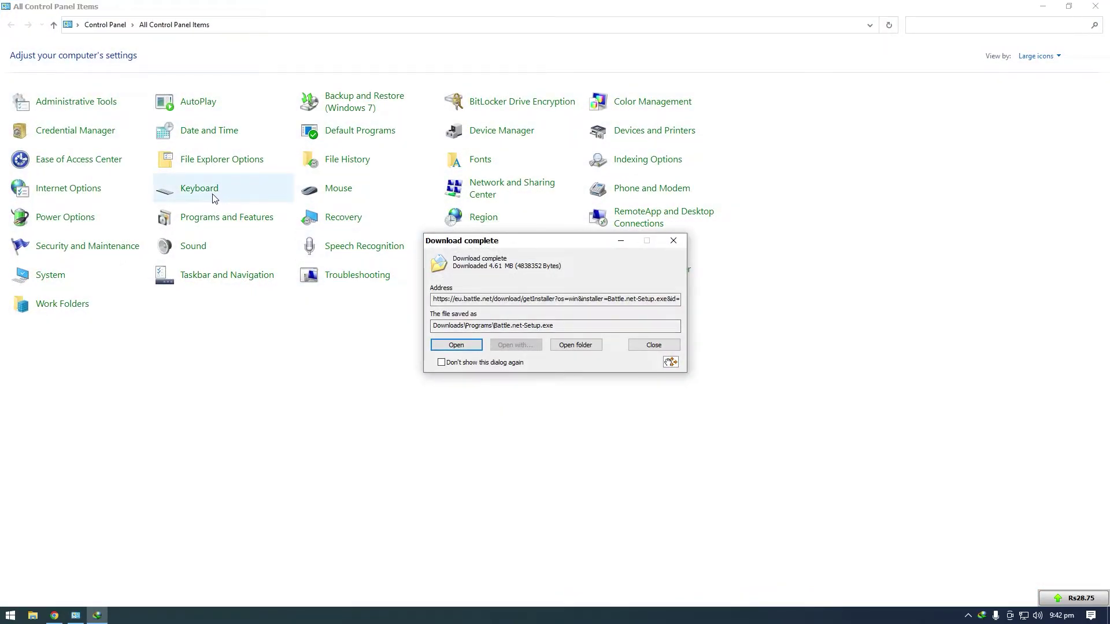
left_click(186, 221)
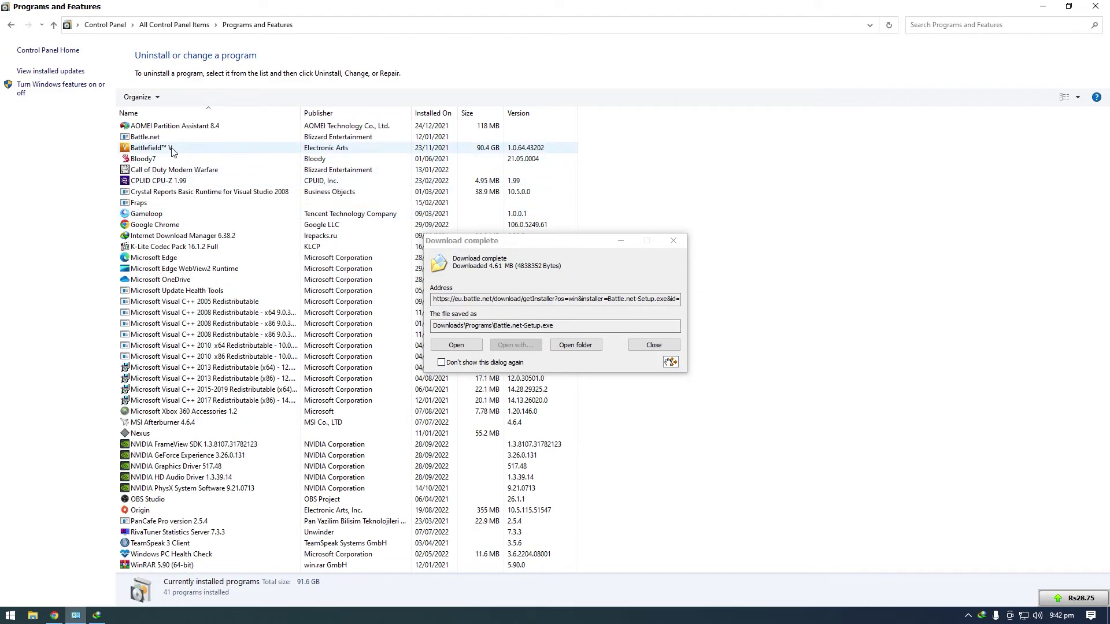
left_click(155, 138)
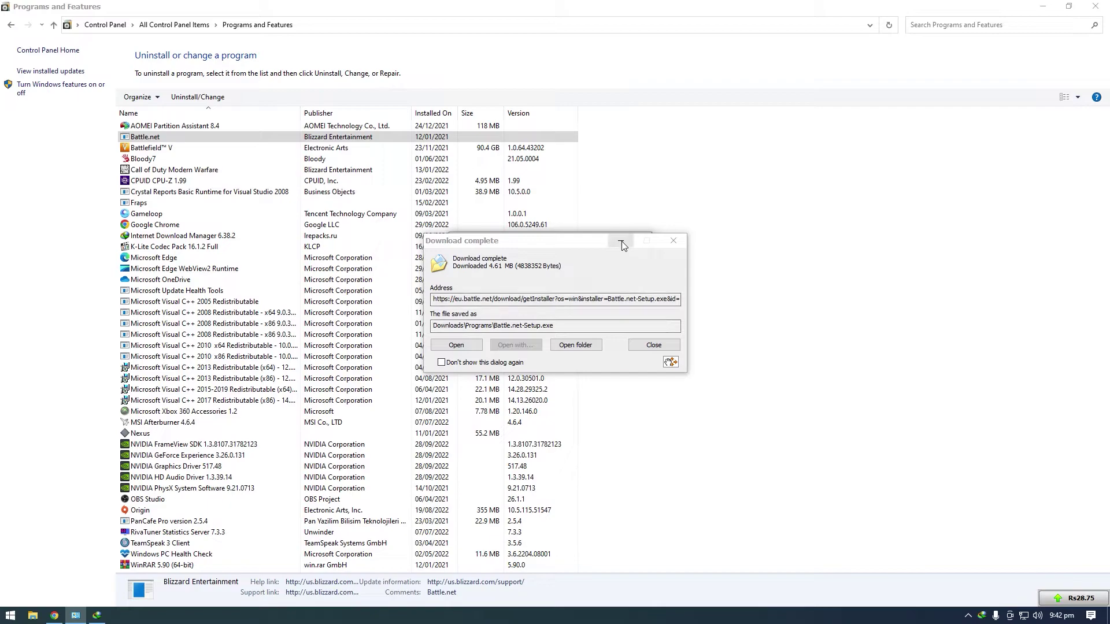
left_click(654, 345)
left_click(579, 319)
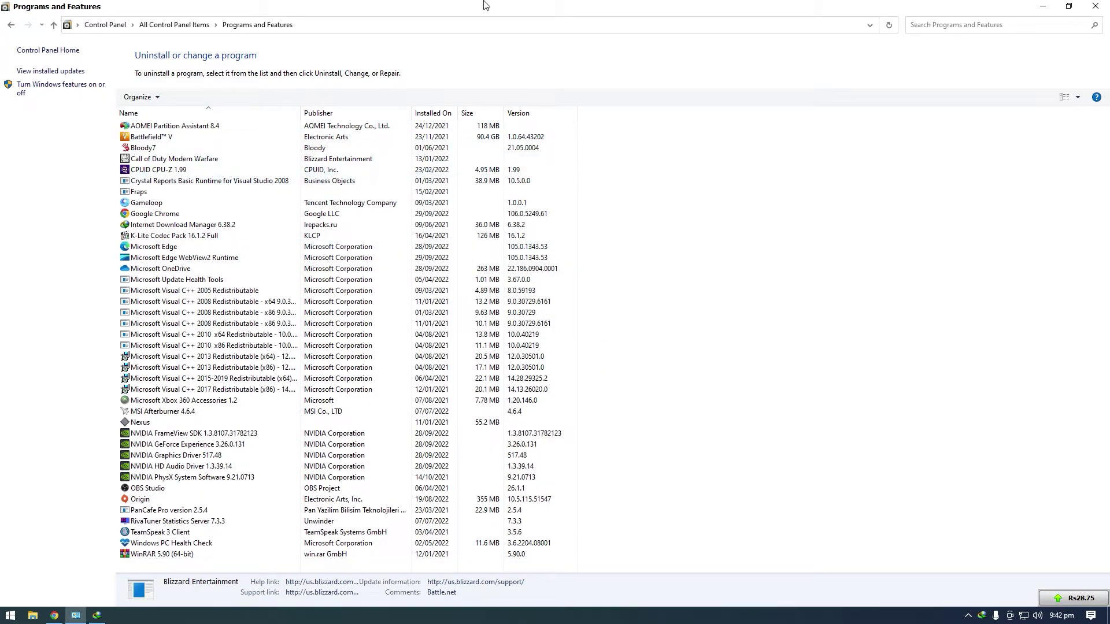
left_click(258, 159)
left_click(1095, 5)
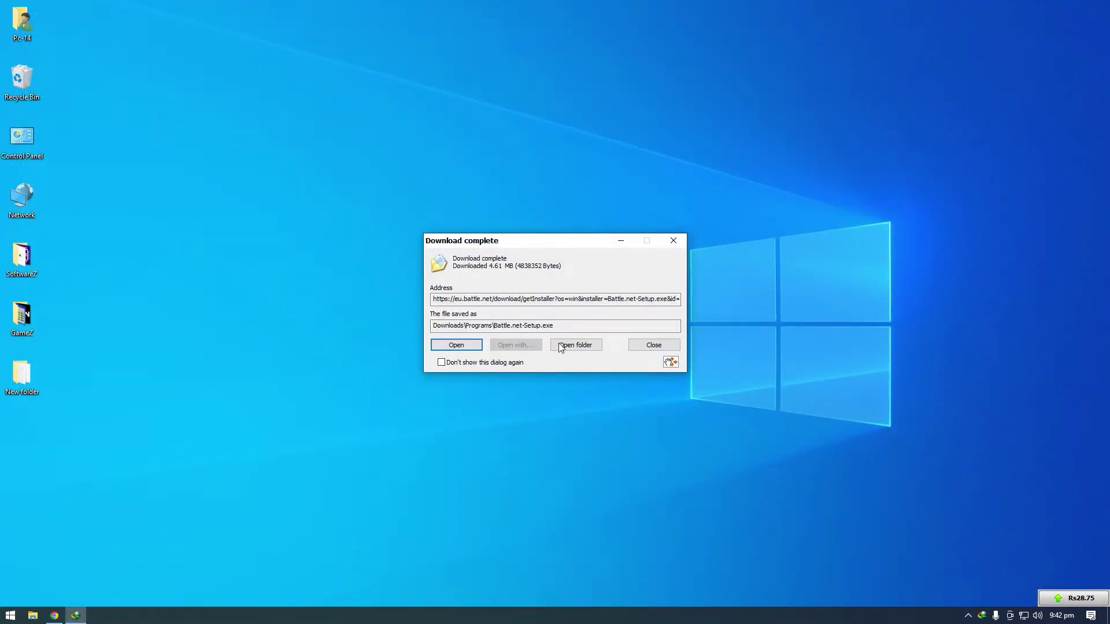
Open the Downloads\Programs folder to run Battle.net-Setup, then close that folder window
left_click(560, 345)
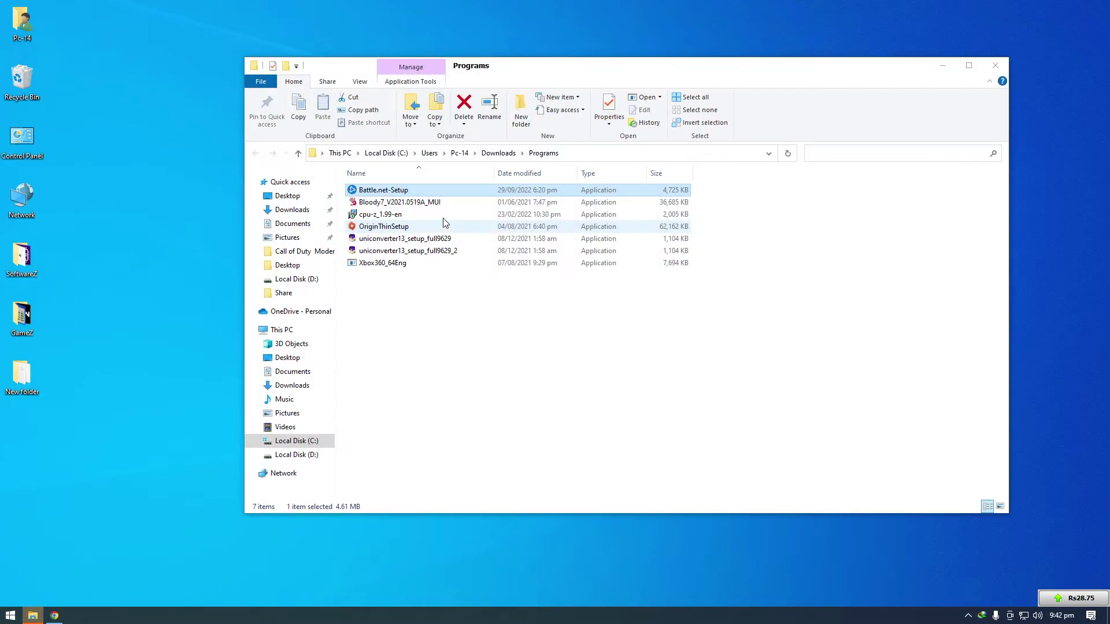
left_click(995, 65)
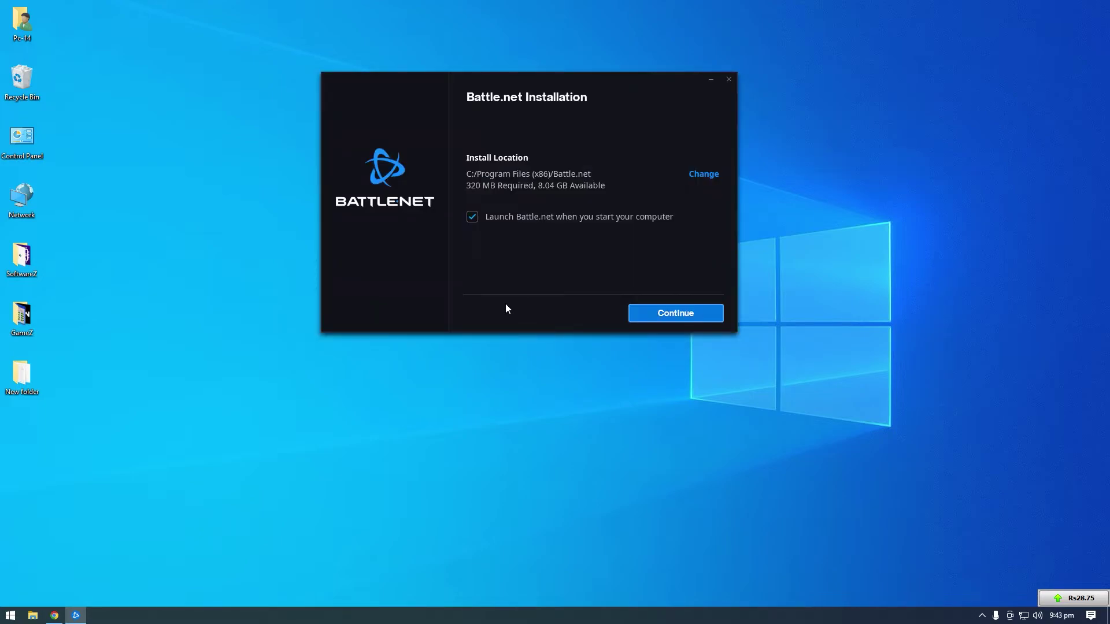
Install Battle.net to C:/Program Files (x86)/Battle.net and let it find Call of Duty: Warzone
left_click(685, 315)
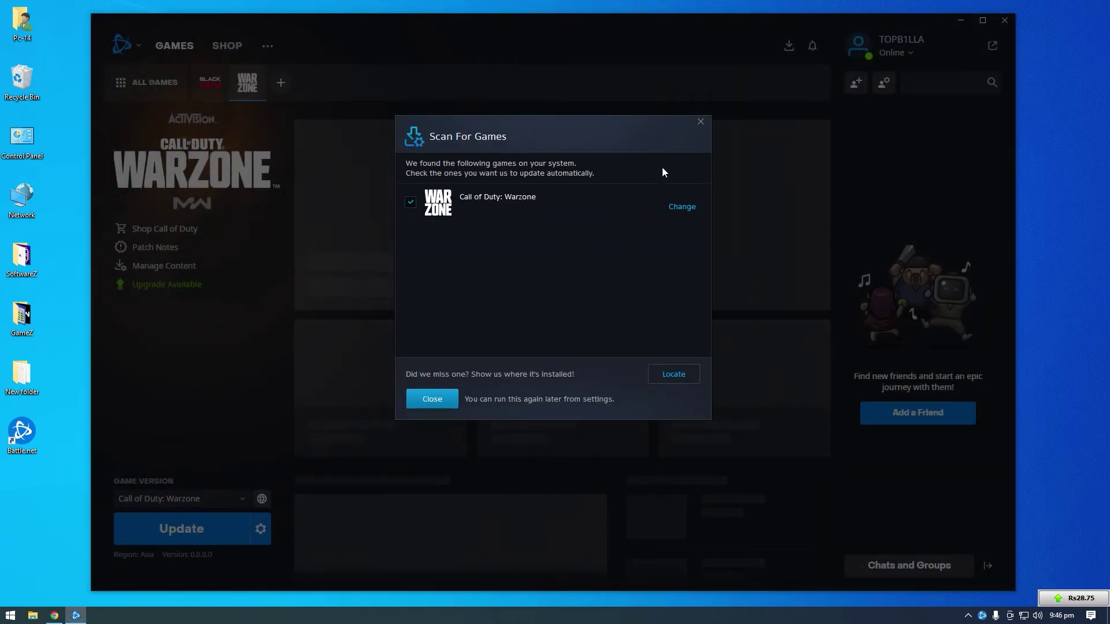
Start the Call of Duty: Warzone update (about 18.6 GB remaining), then pause it at 0%
left_click(699, 122)
left_click(261, 498)
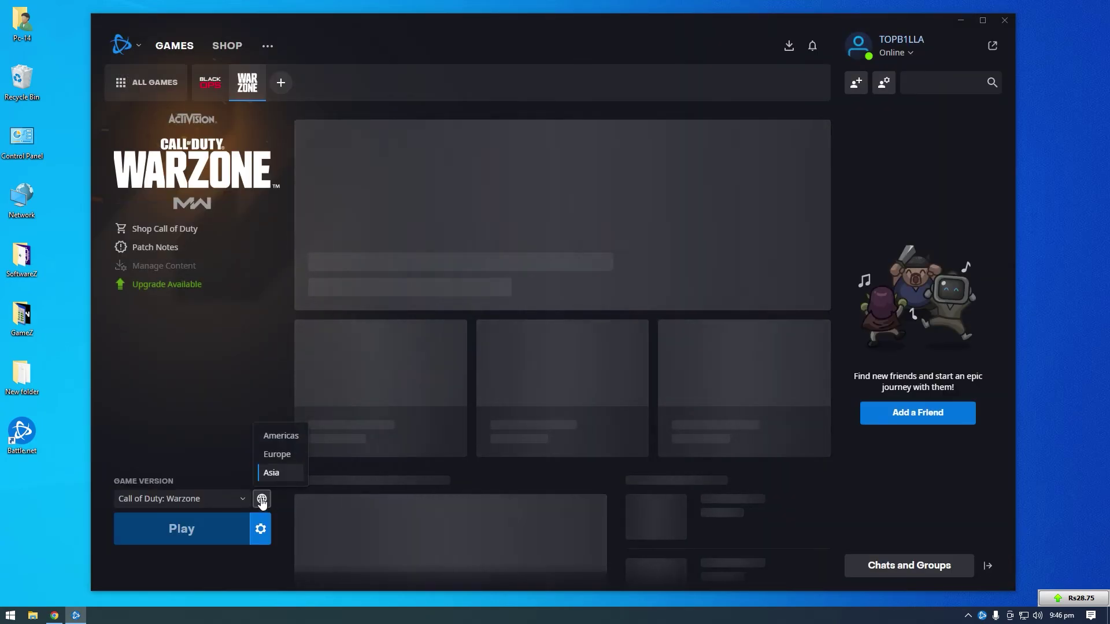
left_click(210, 531)
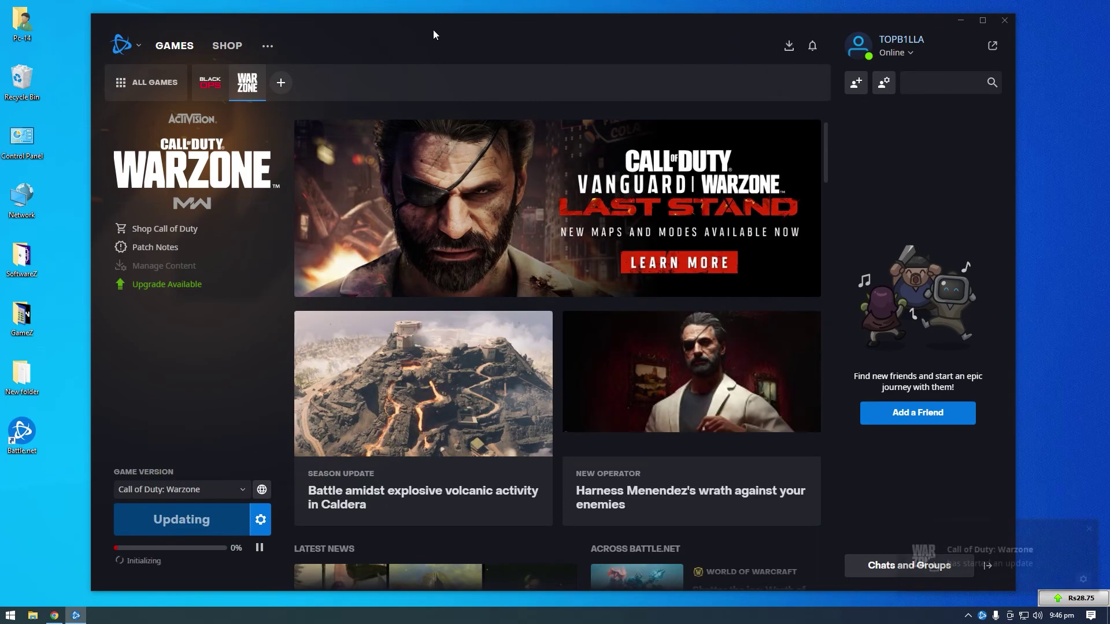
mouse_move(433, 30)
left_mouse_down()
mouse_move(430, 19)
mouse_move(440, 20)
left_mouse_up()
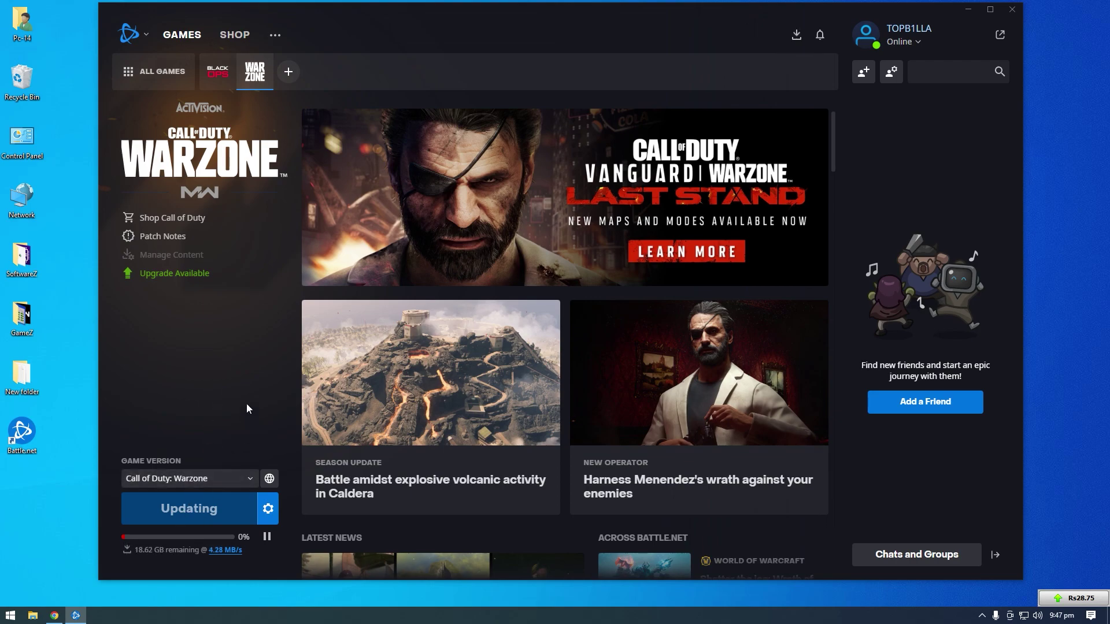
left_click(266, 536)
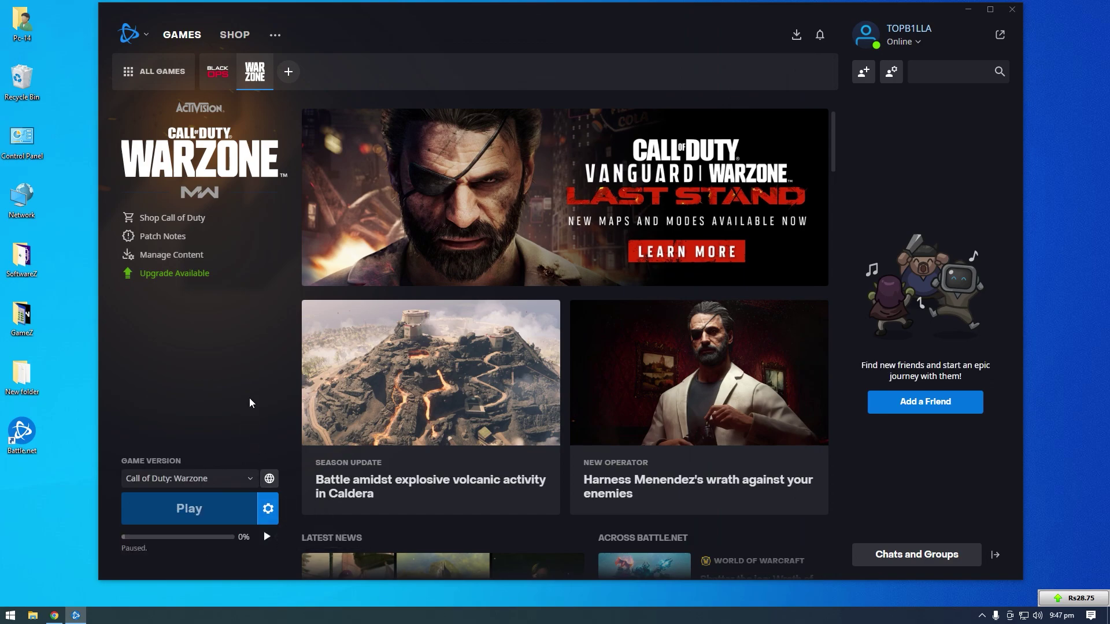